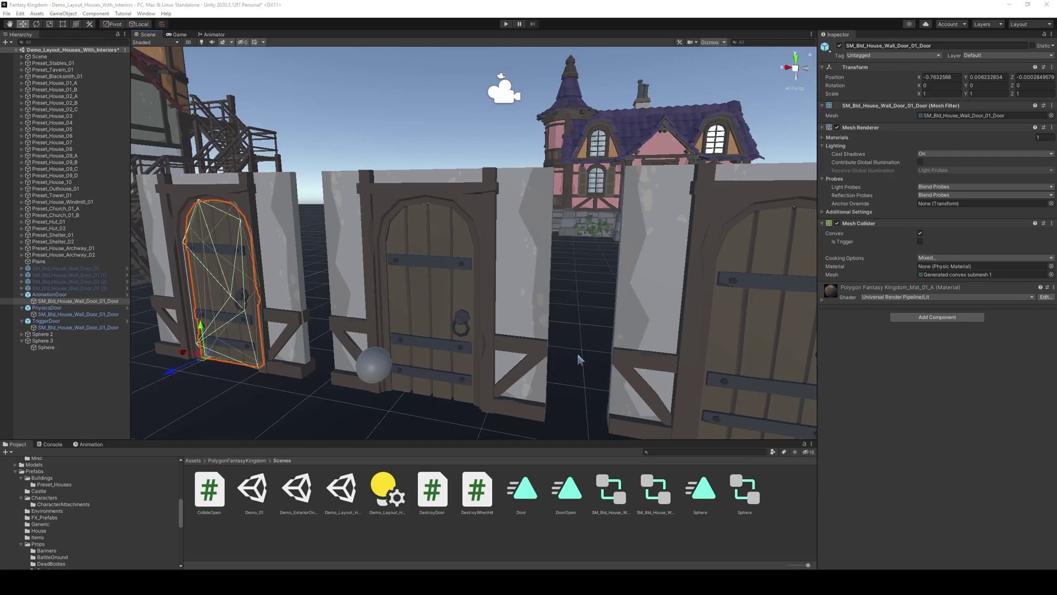
Frame the door in the Scene view and select AnimationDoor's SM_Bld_House_Wall_Door_01_Door panel
{"action": "double_click", "coordinate": [63, 302]}
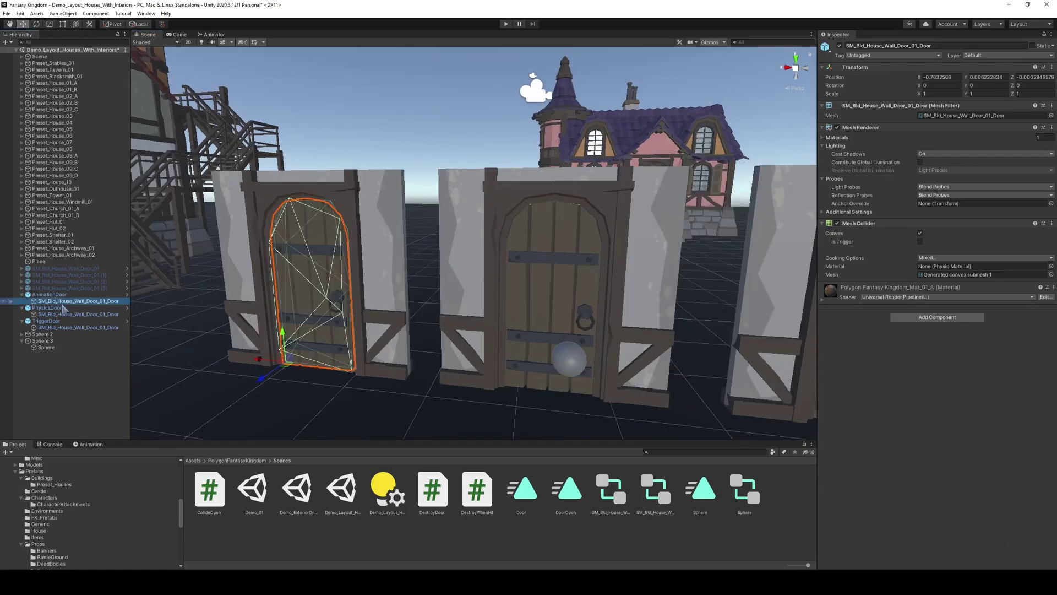
{"action": "left_click", "coordinate": [68, 296]}
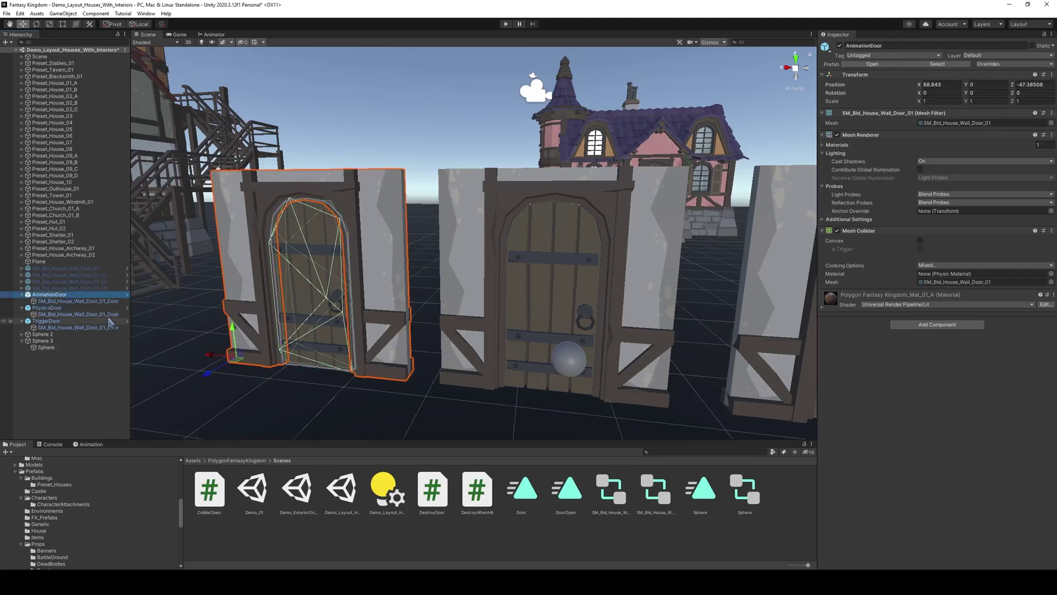
{"action": "left_click", "coordinate": [121, 301]}
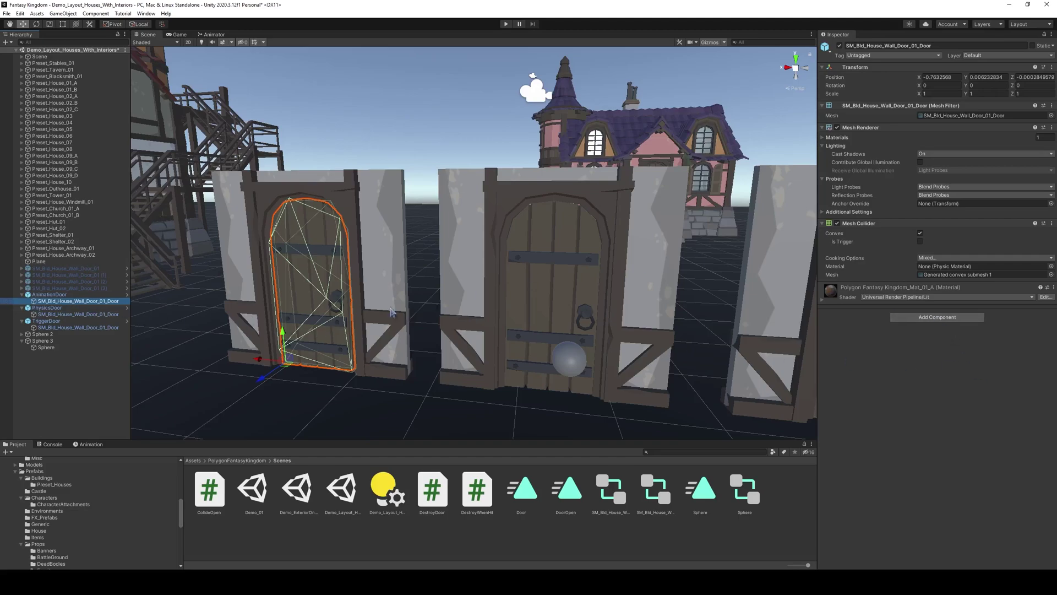
Add an Animator component to the door panel
{"action": "left_click", "coordinate": [935, 317]}
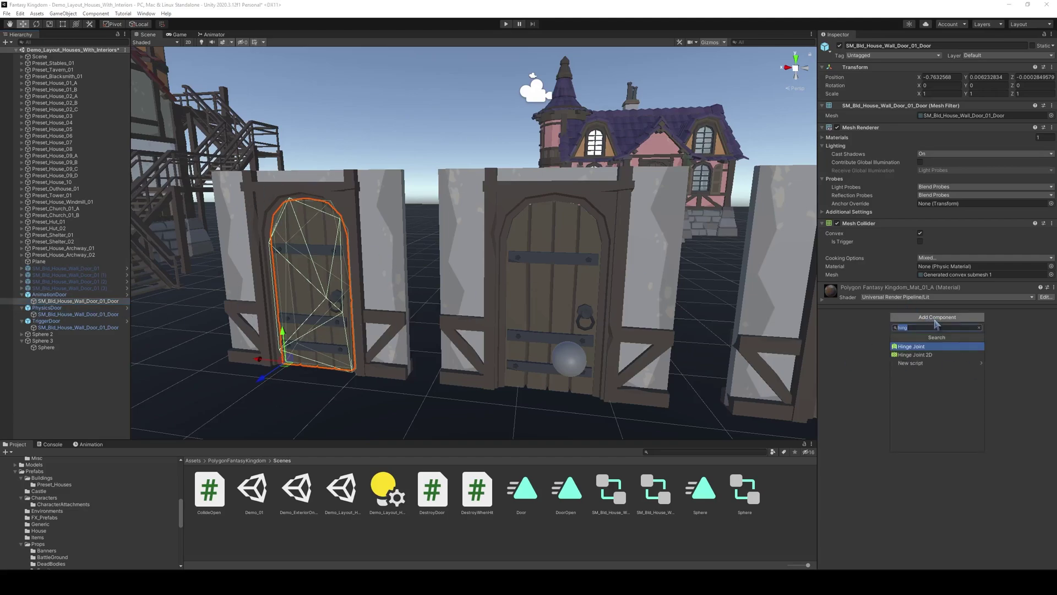
{"action": "type", "text": "anim"}
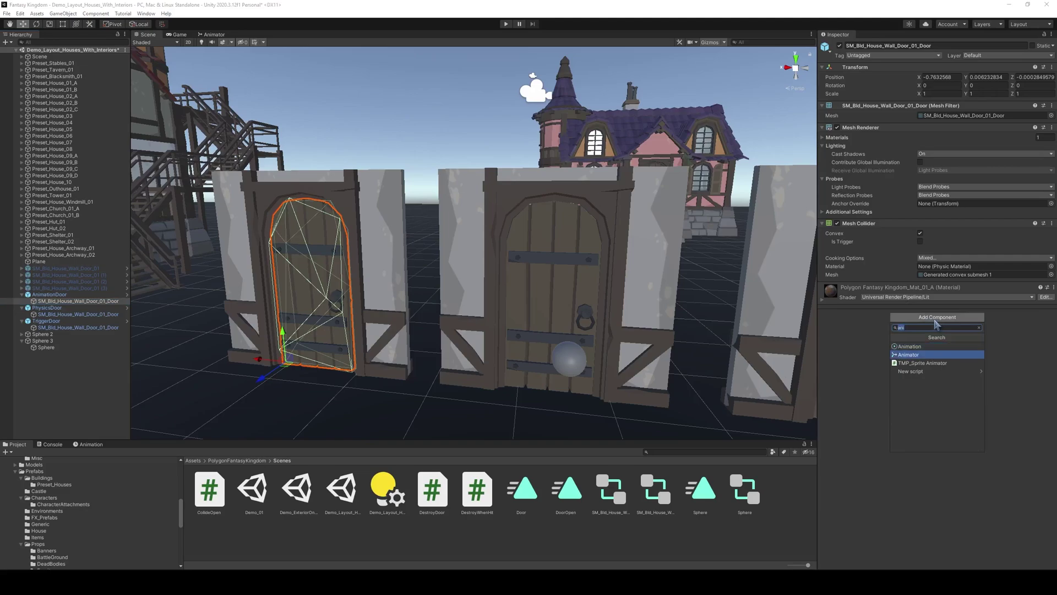
{"action": "key", "text": "Return"}
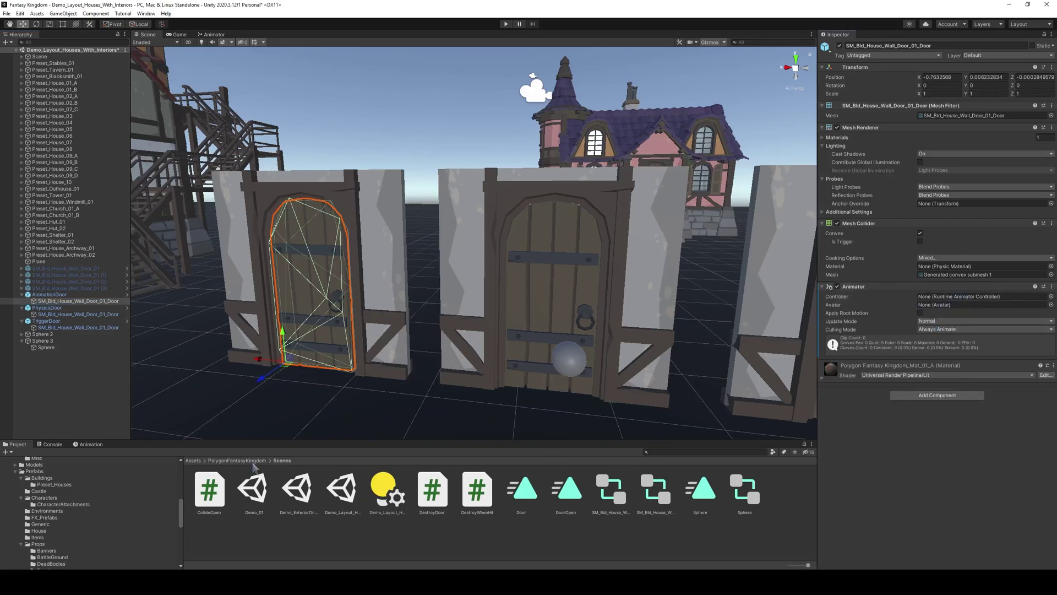
Bring up the Animation window from Window > Animation
{"action": "left_click", "coordinate": [93, 444]}
{"action": "left_click", "coordinate": [147, 13]}
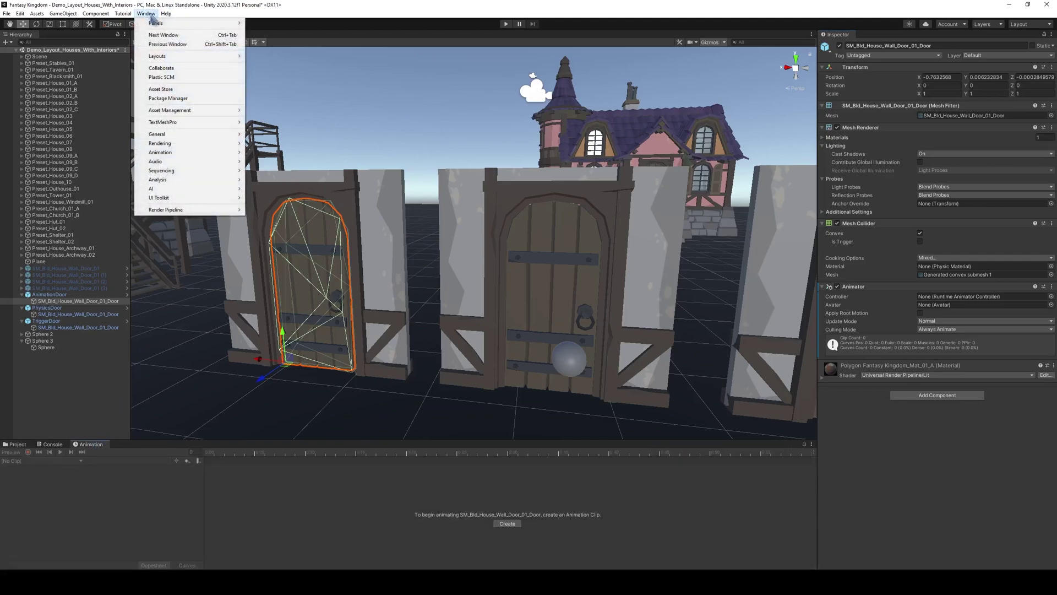
{"action": "mouse_move", "coordinate": [185, 154]}
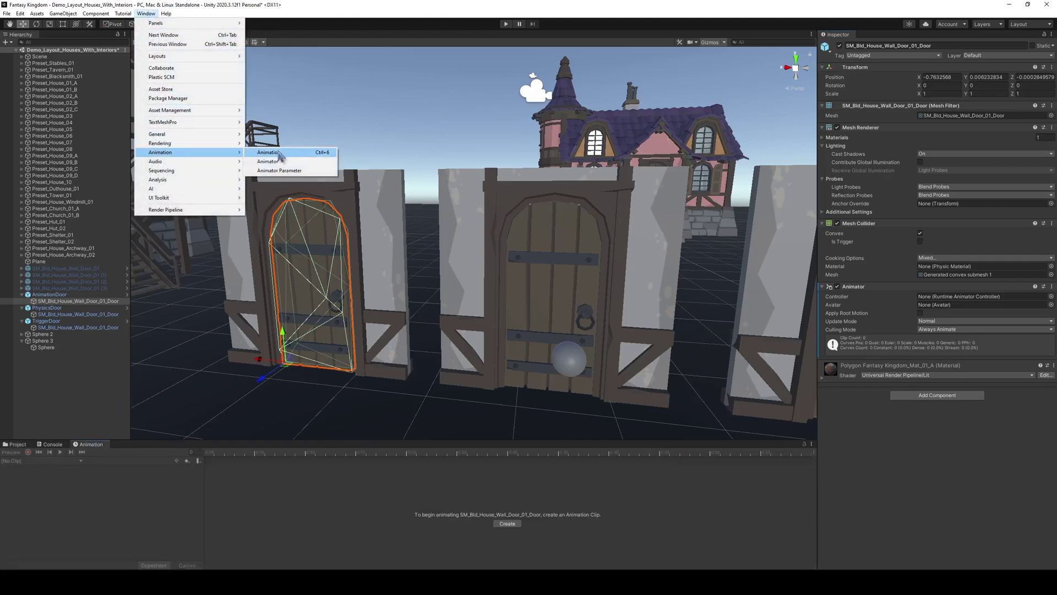
{"action": "left_click", "coordinate": [303, 528]}
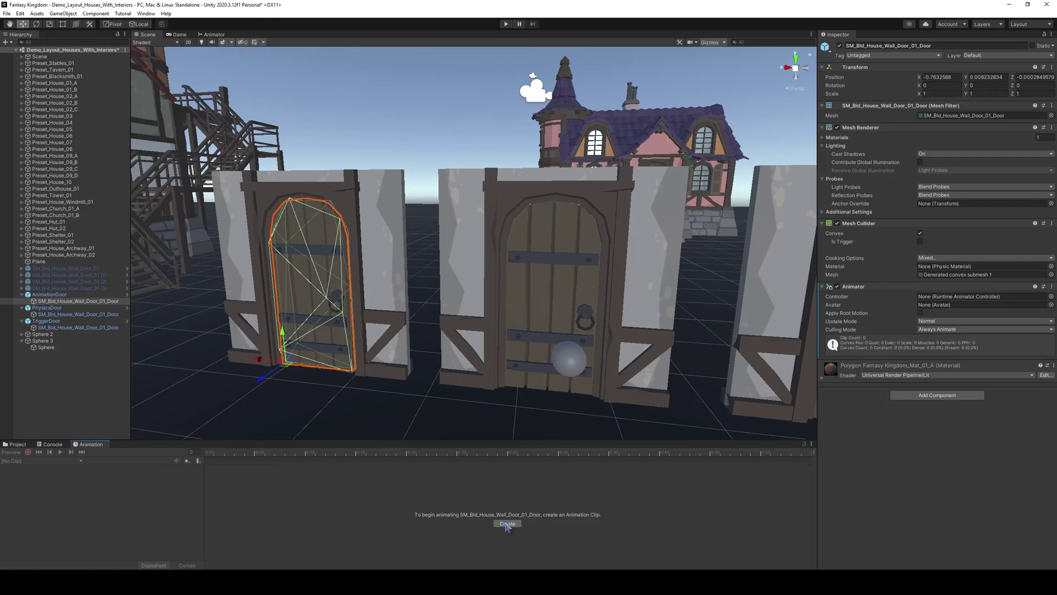
Create a new animation clip named DoorOpen2
{"action": "left_click", "coordinate": [507, 524]}
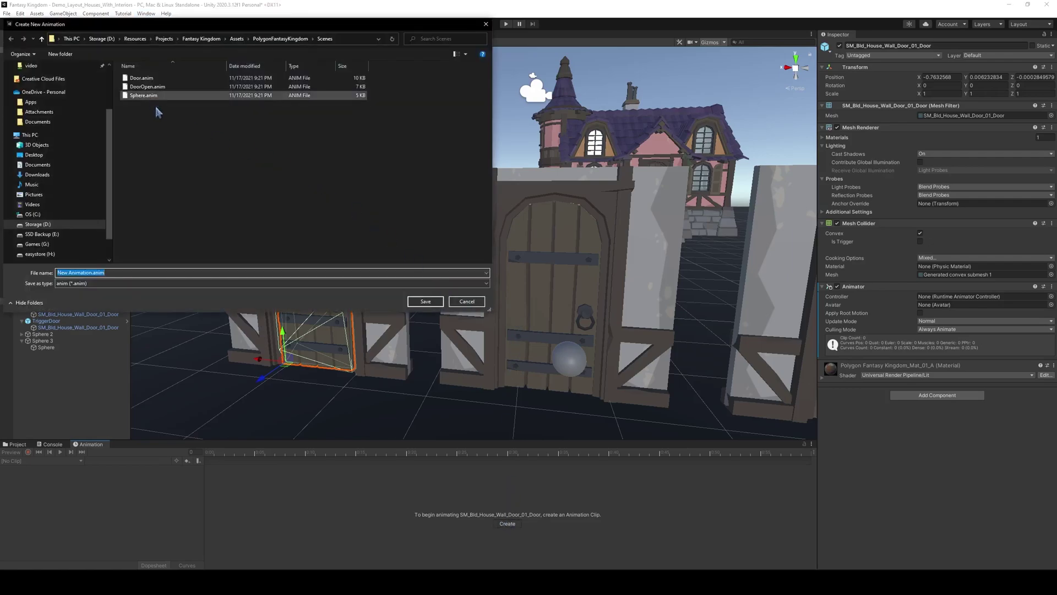
{"action": "type", "text": "DoorOpen"}
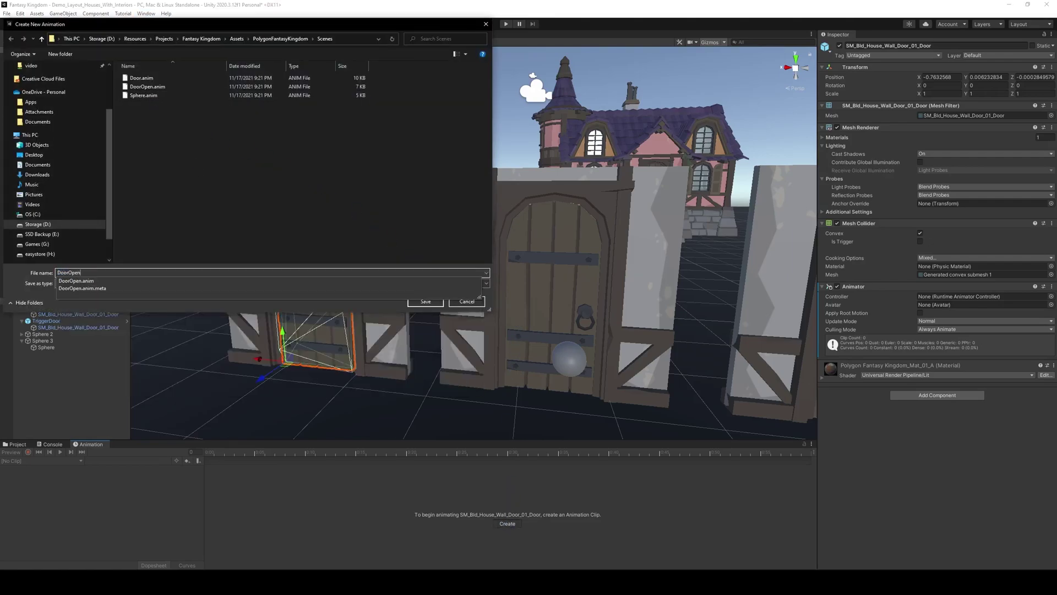
{"action": "type", "text": "2"}
{"action": "key", "text": "Return"}
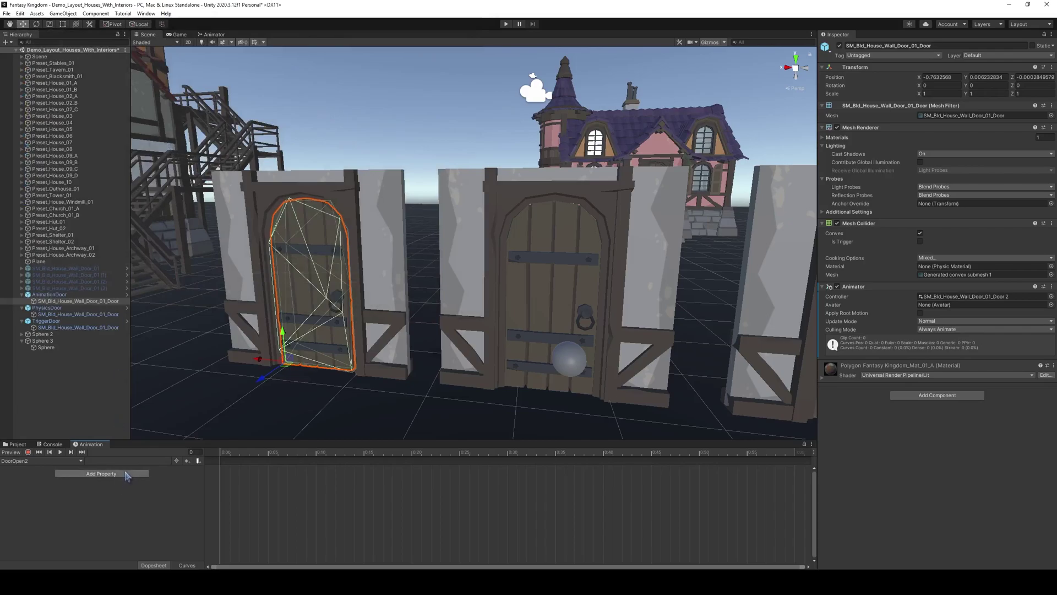
Add the Transform Rotation property to the clip and expand its x, y, z channels
{"action": "left_click", "coordinate": [126, 475]}
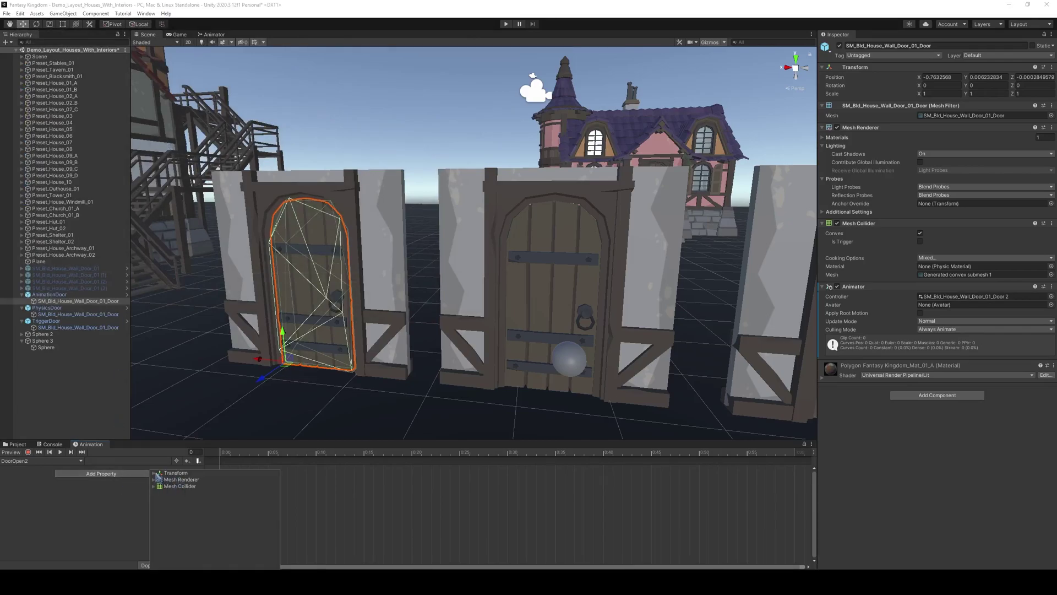
{"action": "left_click", "coordinate": [156, 473]}
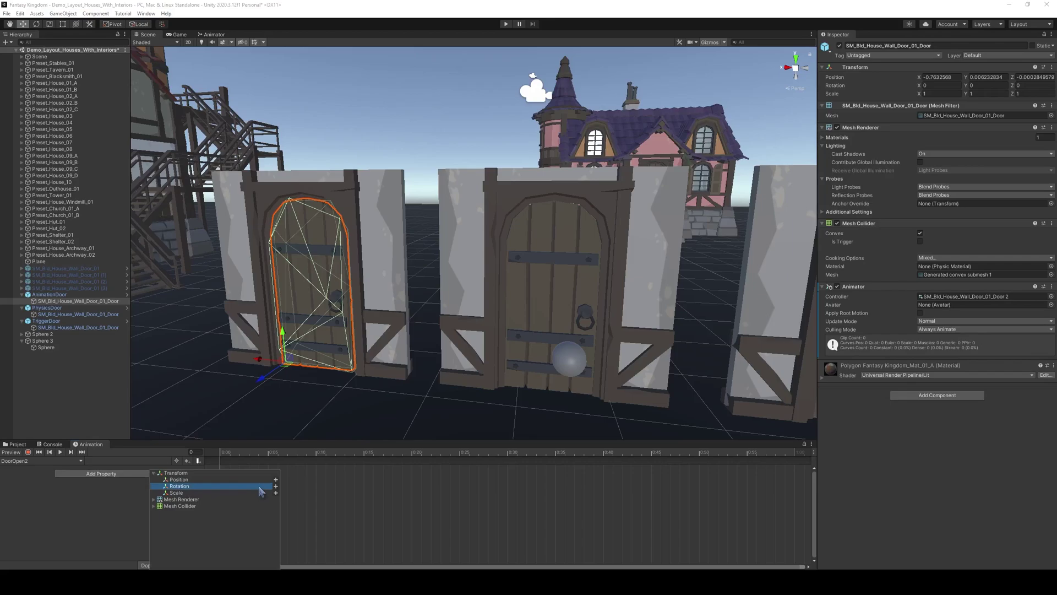
{"action": "left_click", "coordinate": [276, 486]}
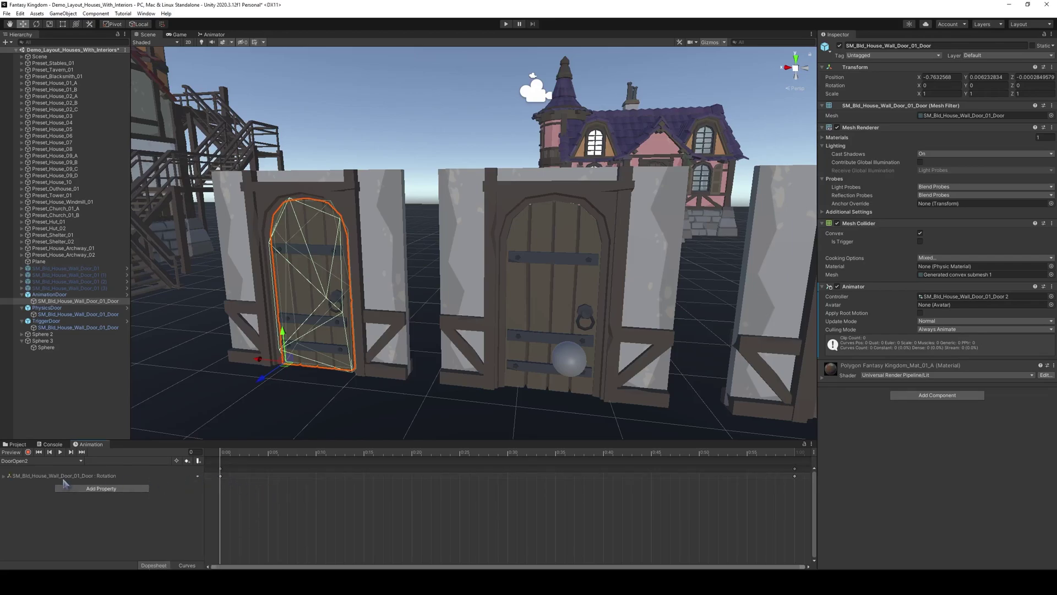
{"action": "left_click", "coordinate": [4, 476]}
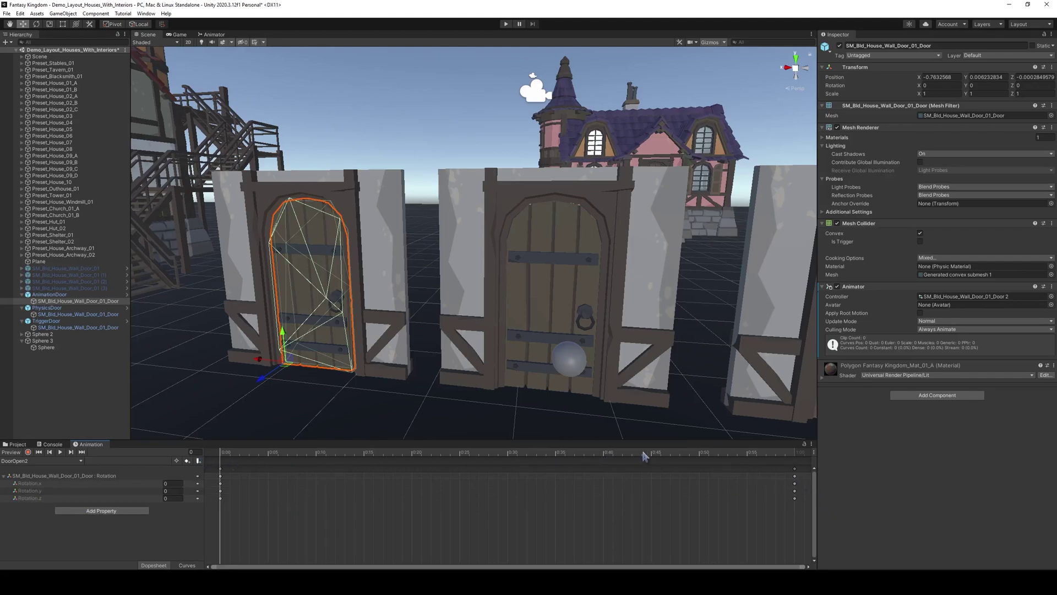
{"action": "scroll", "coordinate": [630, 474], "scroll_direction": "down", "scroll_amount": 3}
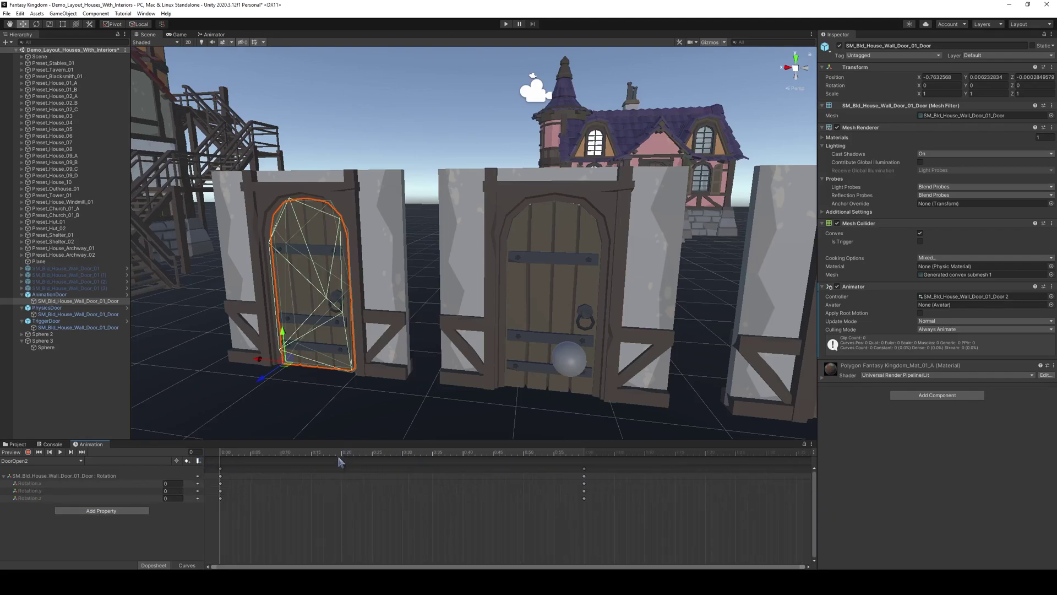
{"action": "scroll", "coordinate": [331, 474], "scroll_direction": "down", "scroll_amount": 5}
{"action": "scroll", "coordinate": [232, 476], "scroll_direction": "down", "scroll_amount": 2}
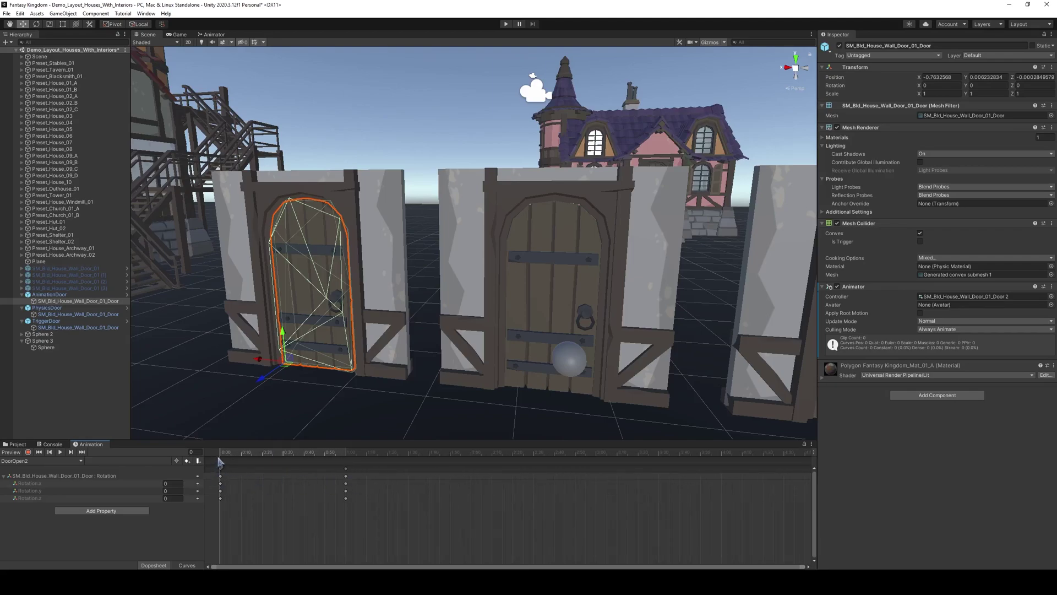
At frame 60, set the door's Rotation.y to -90
{"action": "left_click_drag", "start_coordinate": [221, 460], "coordinate": [346, 467]}
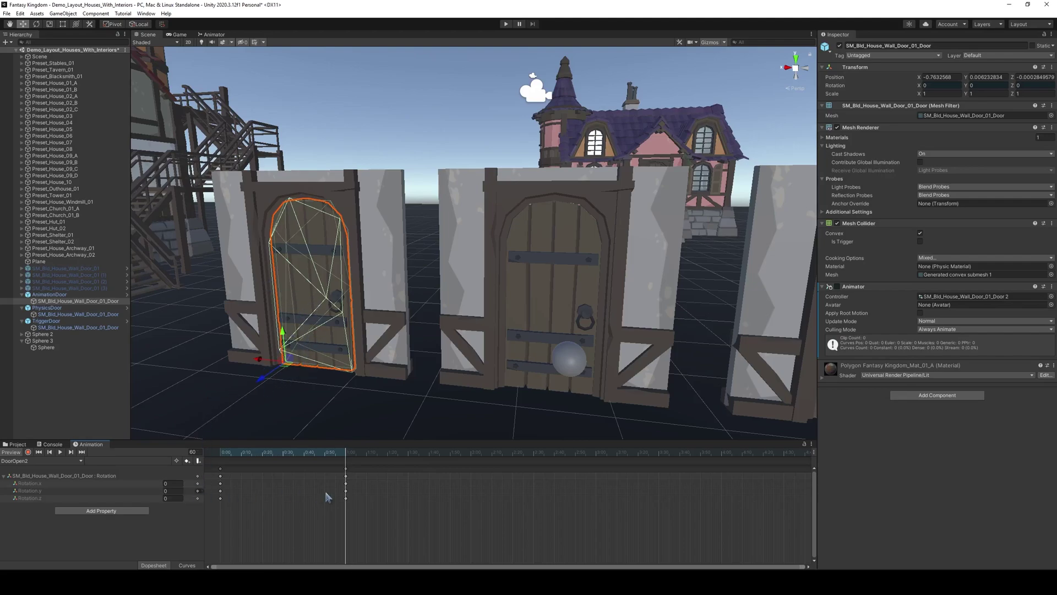
{"action": "left_click", "coordinate": [346, 492]}
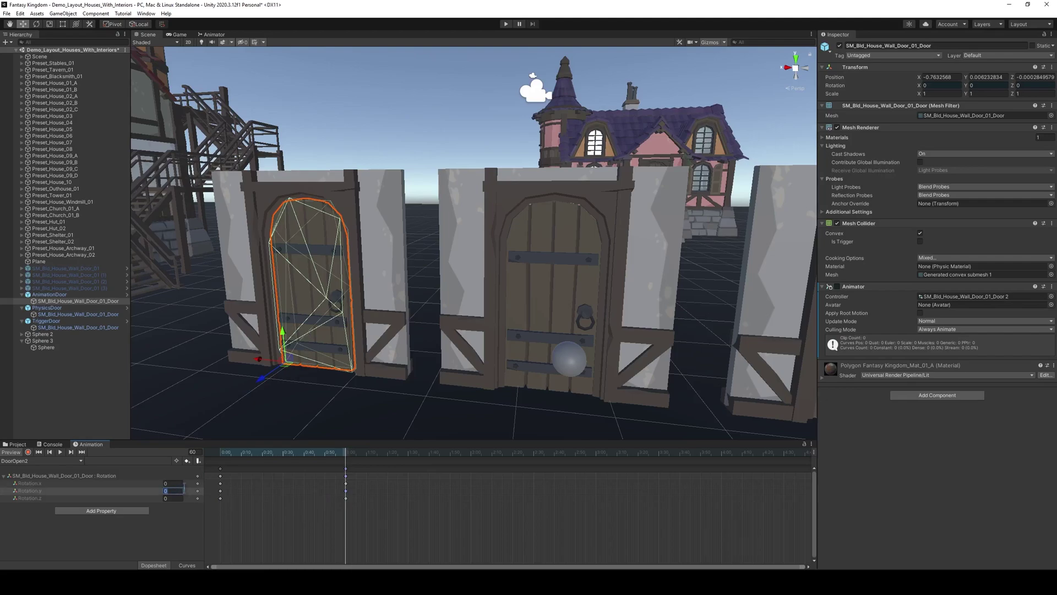
{"action": "type", "text": "-90"}
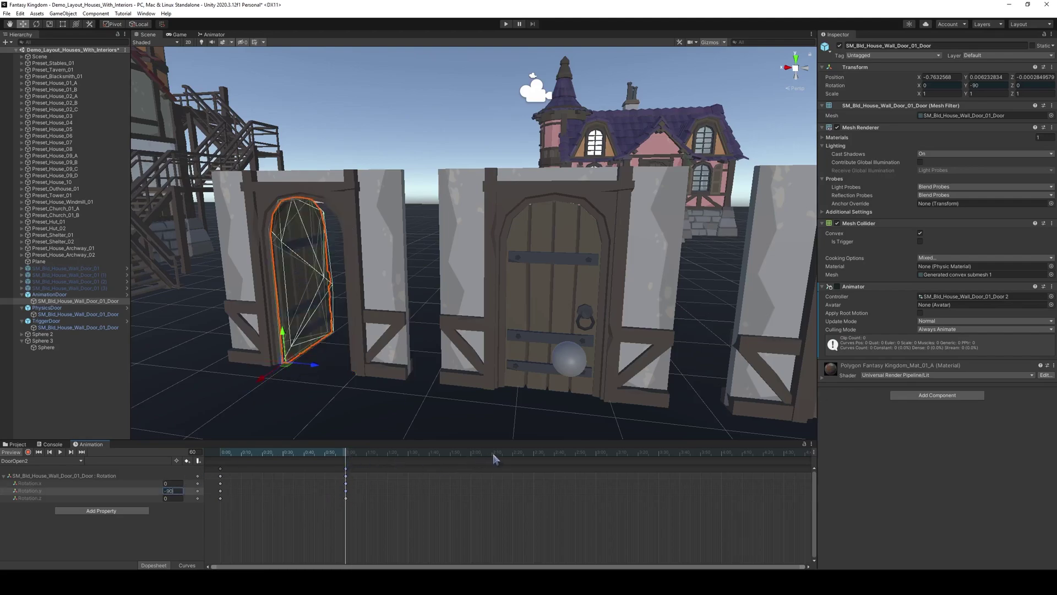
Add a rotation keyframe at frame 120 with Rotation.y 0
{"action": "left_click", "coordinate": [471, 455]}
{"action": "right_click", "coordinate": [471, 474]}
{"action": "left_click", "coordinate": [485, 476]}
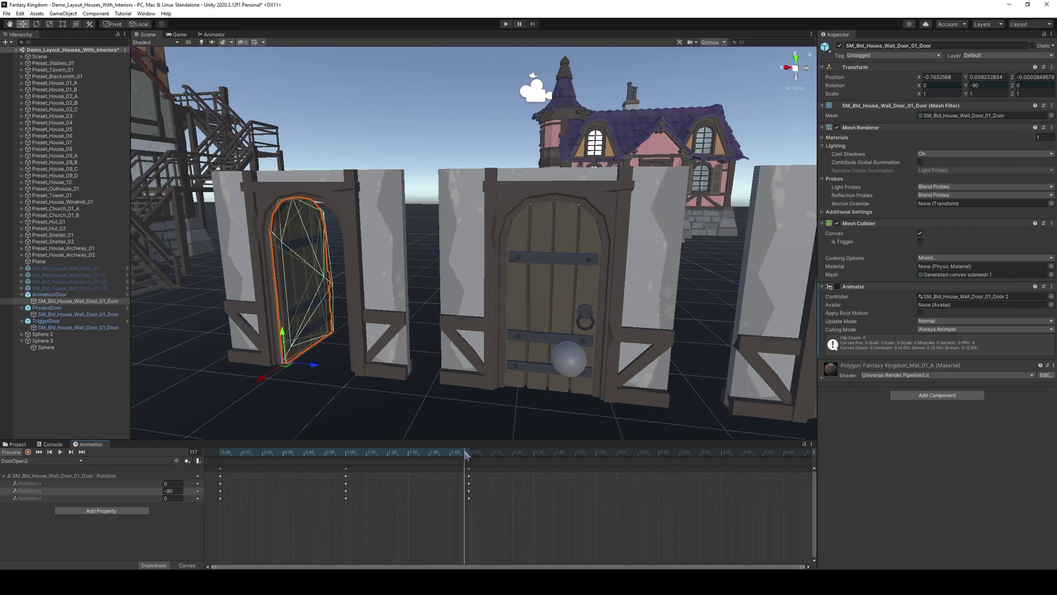
{"action": "mouse_move", "coordinate": [470, 453]}
{"action": "left_mouse_down"}
{"action": "mouse_move", "coordinate": [358, 454]}
{"action": "mouse_move", "coordinate": [470, 453]}
{"action": "left_mouse_up"}
{"action": "left_click", "coordinate": [168, 490]}
{"action": "type", "text": "0"}
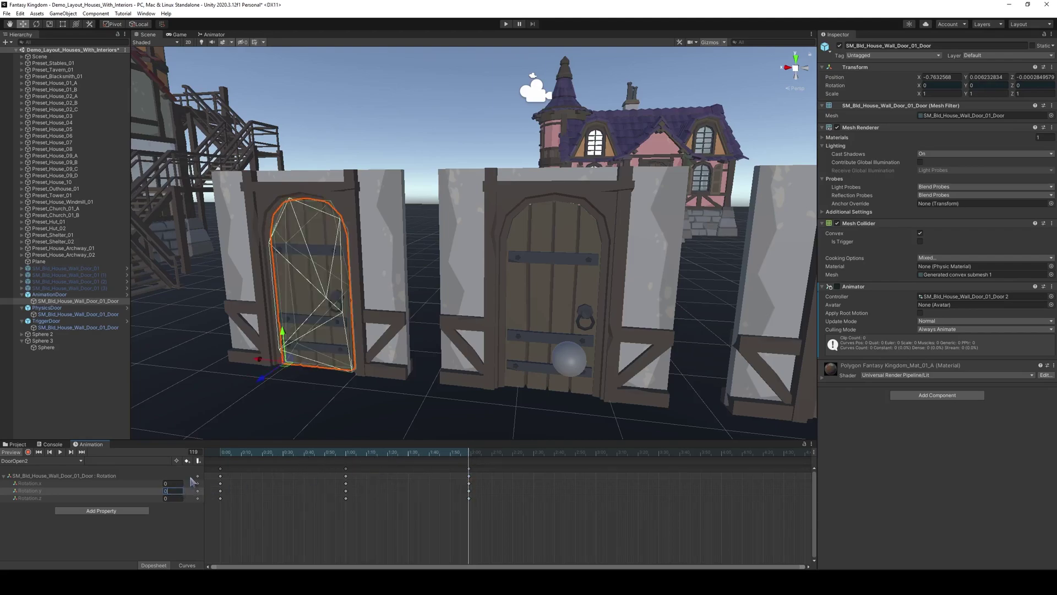
Add a rotation keyframe at frame 180 (3:00) with Rotation.y 90
{"action": "left_click_drag", "start_coordinate": [470, 455], "coordinate": [597, 456]}
{"action": "right_click", "coordinate": [598, 464]}
{"action": "key", "text": "Escape"}
{"action": "right_click", "coordinate": [595, 468]}
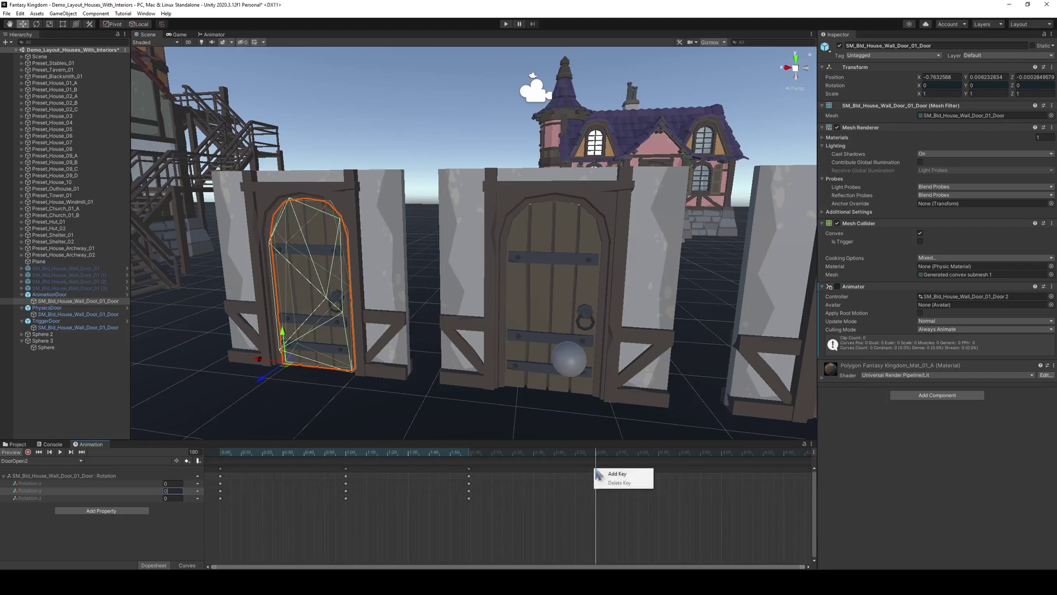
{"action": "left_click", "coordinate": [606, 472]}
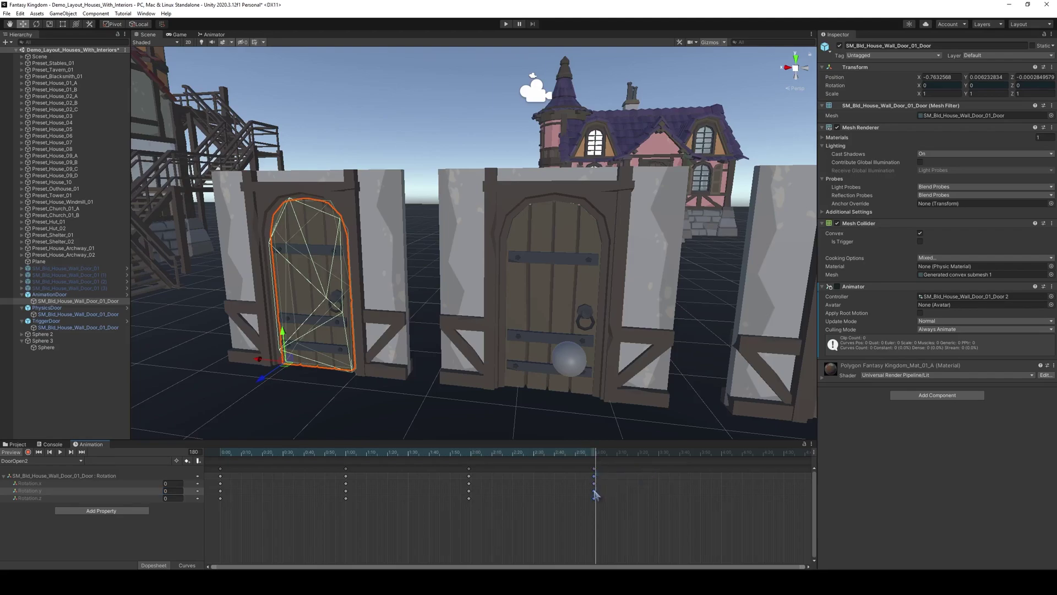
{"action": "left_click", "coordinate": [170, 491]}
{"action": "type", "text": "90"}
{"action": "key", "text": "Return"}
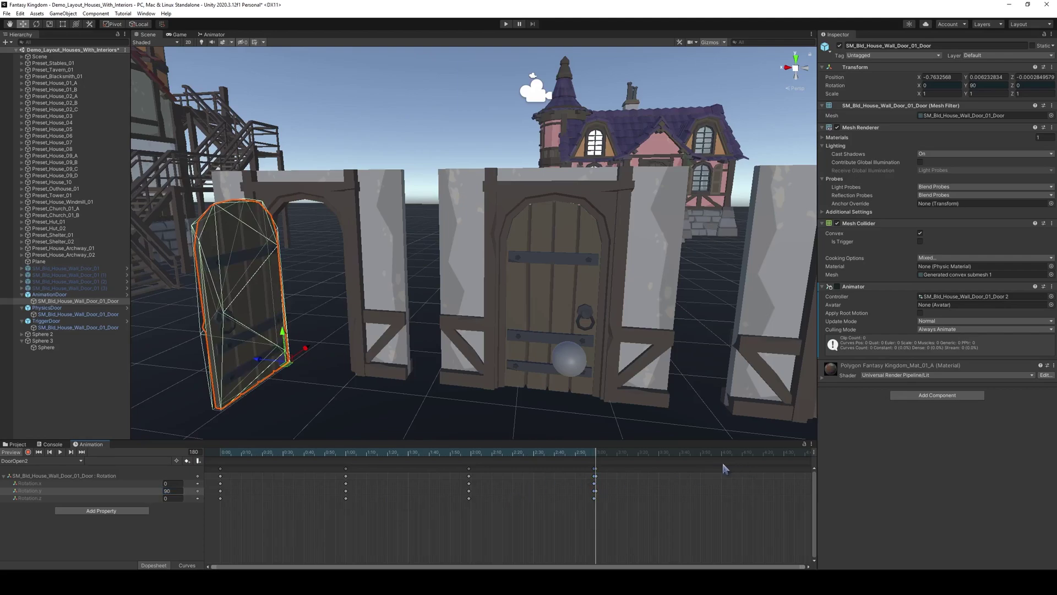
Add a final rotation keyframe at 4:00 with Rotation.y back to 0
{"action": "left_click_drag", "start_coordinate": [699, 452], "coordinate": [723, 466]}
{"action": "right_click", "coordinate": [722, 472]}
{"action": "left_click", "coordinate": [732, 475]}
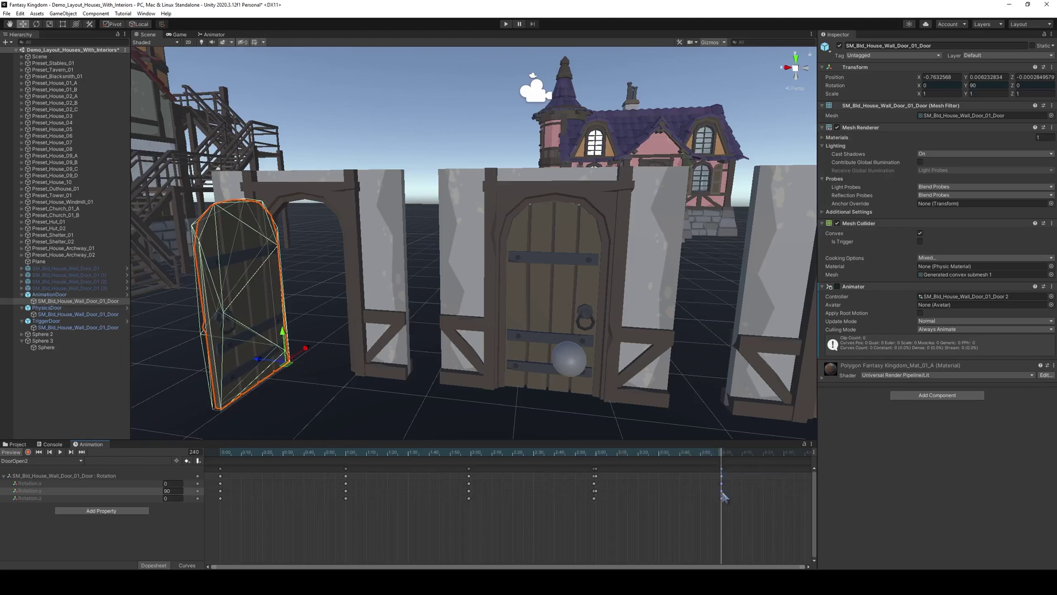
{"action": "left_click", "coordinate": [178, 489]}
{"action": "type", "text": "0"}
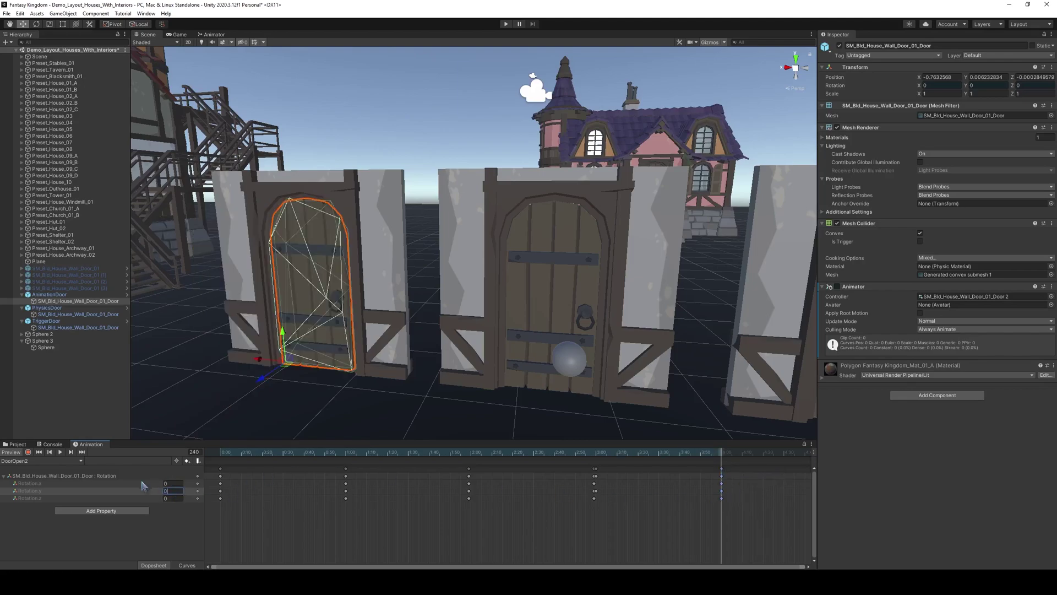
Preview the DoorOpen2 animation, then move the view in to the physics door
{"action": "left_click", "coordinate": [60, 452]}
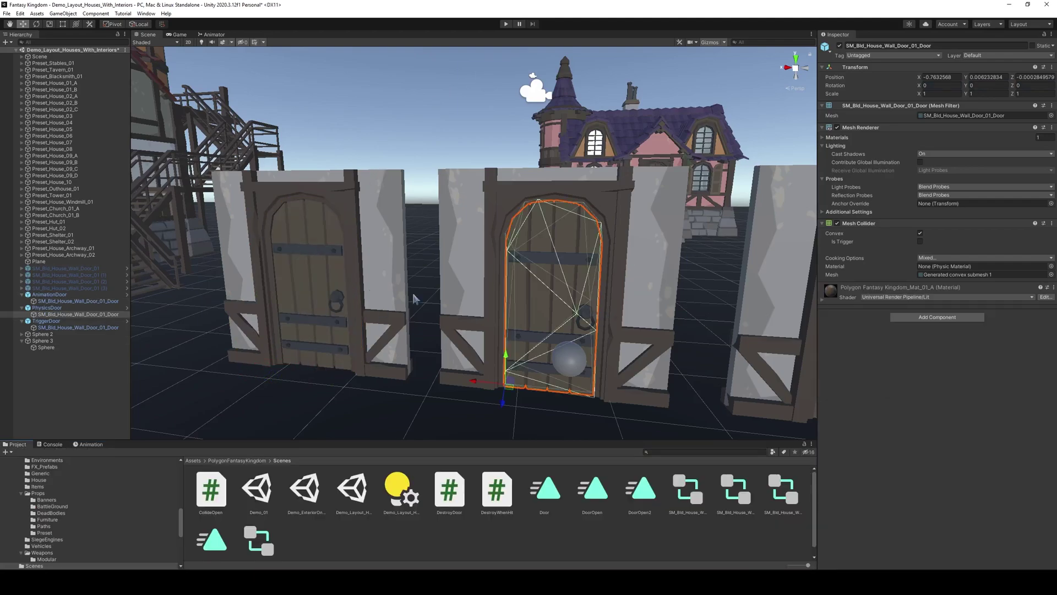
{"action": "right_click_drag", "start_coordinate": [518, 289], "coordinate": [450, 287]}
Replace the physics door's Mesh Collider with a Box Collider
{"action": "right_click", "coordinate": [855, 223]}
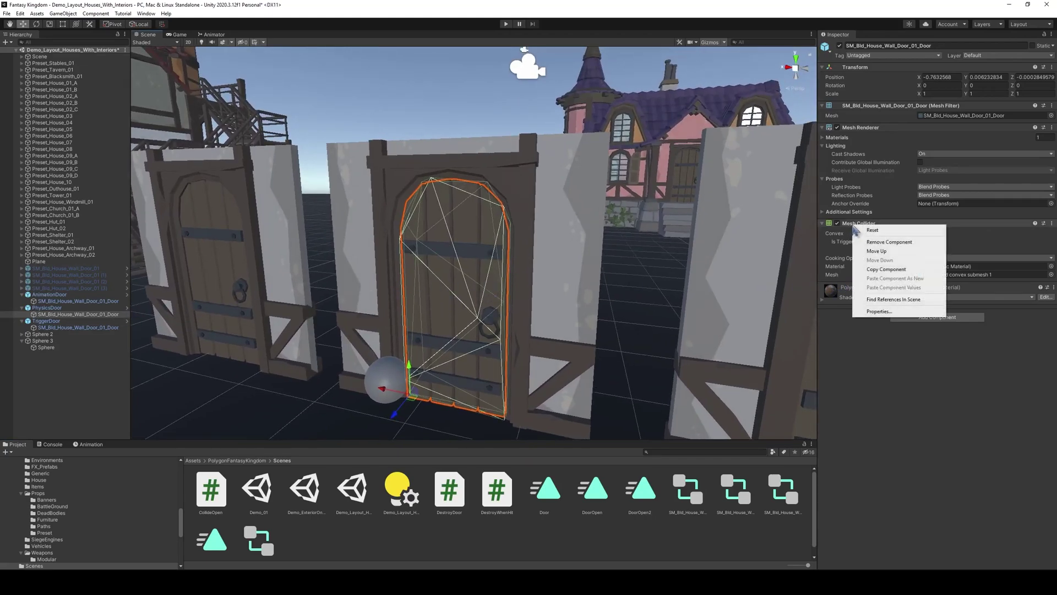
{"action": "left_click", "coordinate": [874, 239]}
{"action": "left_click", "coordinate": [919, 264]}
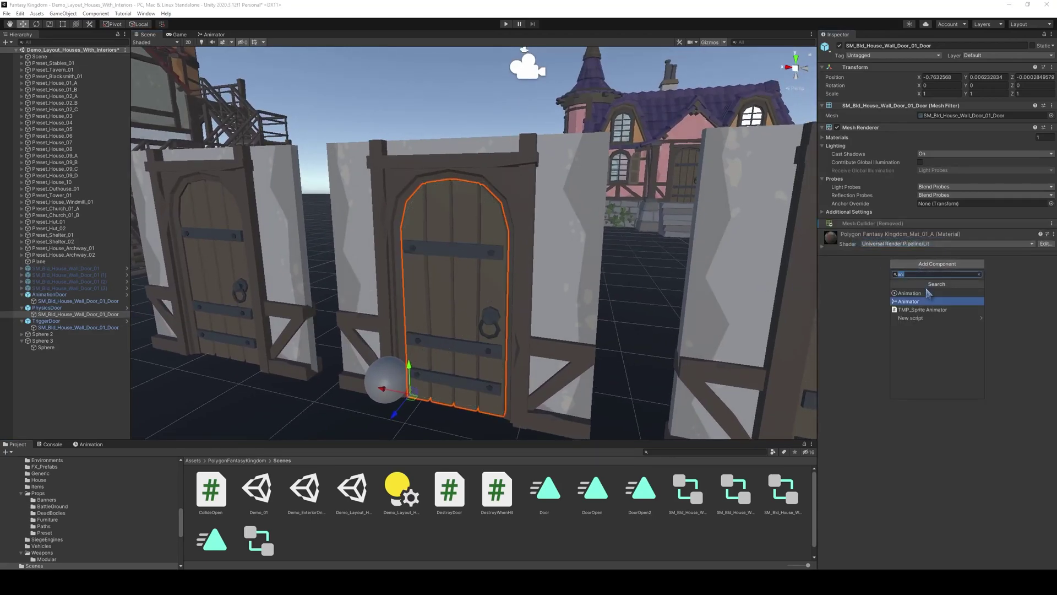
{"action": "type", "text": "box"}
{"action": "key", "text": "Return"}
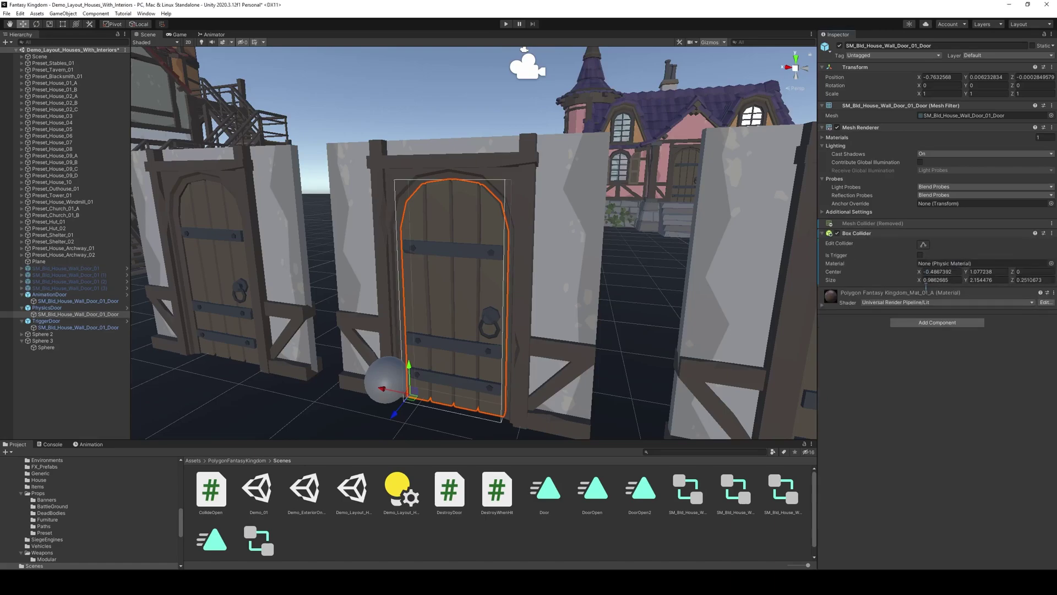
Shrink the Box Collider's sides, top and bottom to fit the door body (0.753 × 1.779 × 0.251)
{"action": "left_click", "coordinate": [922, 245]}
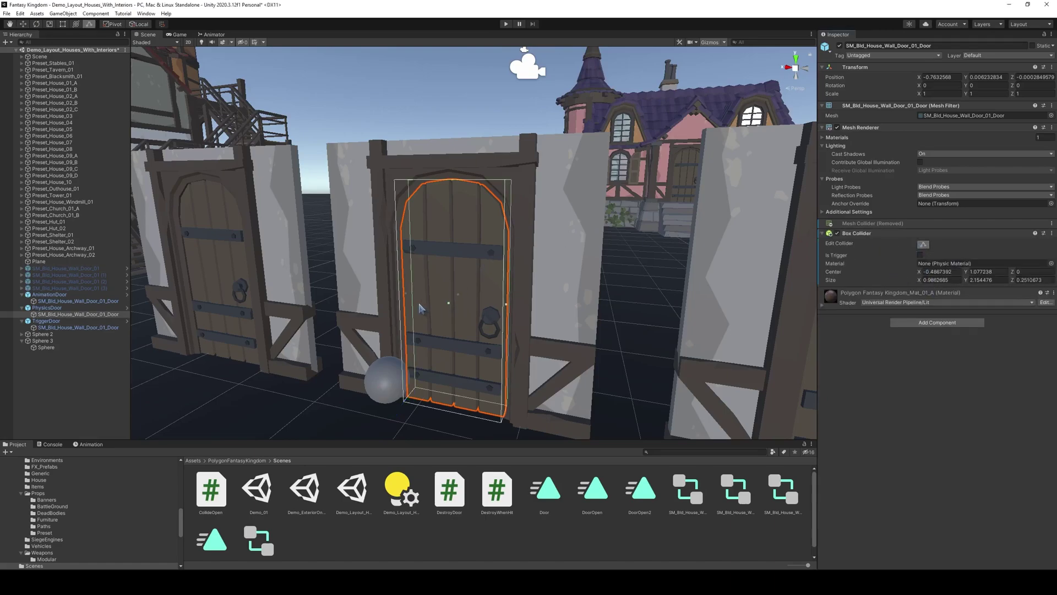
{"action": "left_click_drag", "start_coordinate": [408, 298], "coordinate": [417, 299]}
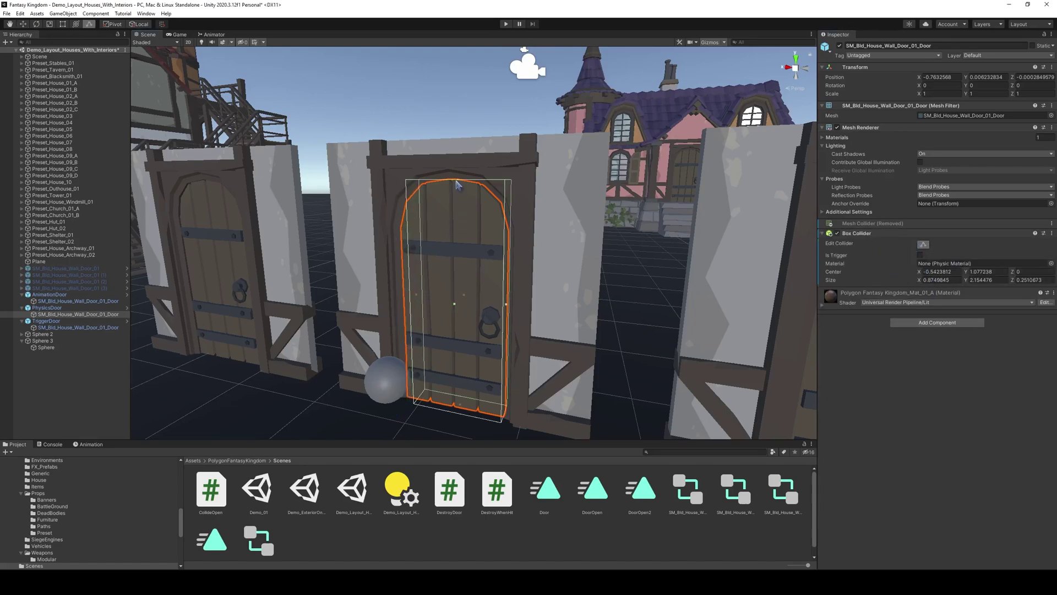
{"action": "left_click_drag", "start_coordinate": [459, 182], "coordinate": [459, 208]}
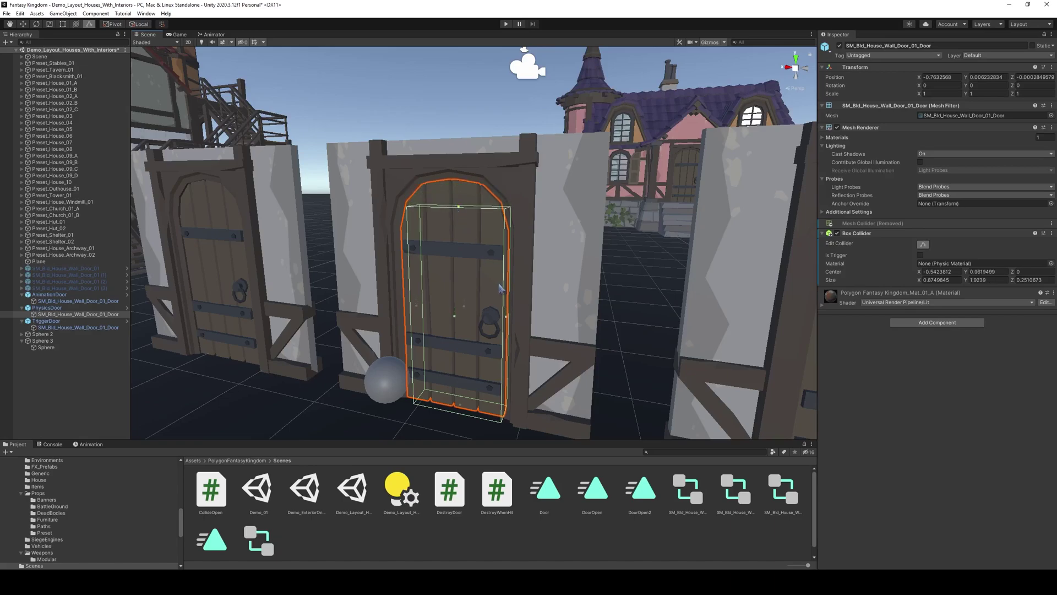
{"action": "left_click_drag", "start_coordinate": [506, 317], "coordinate": [492, 315]}
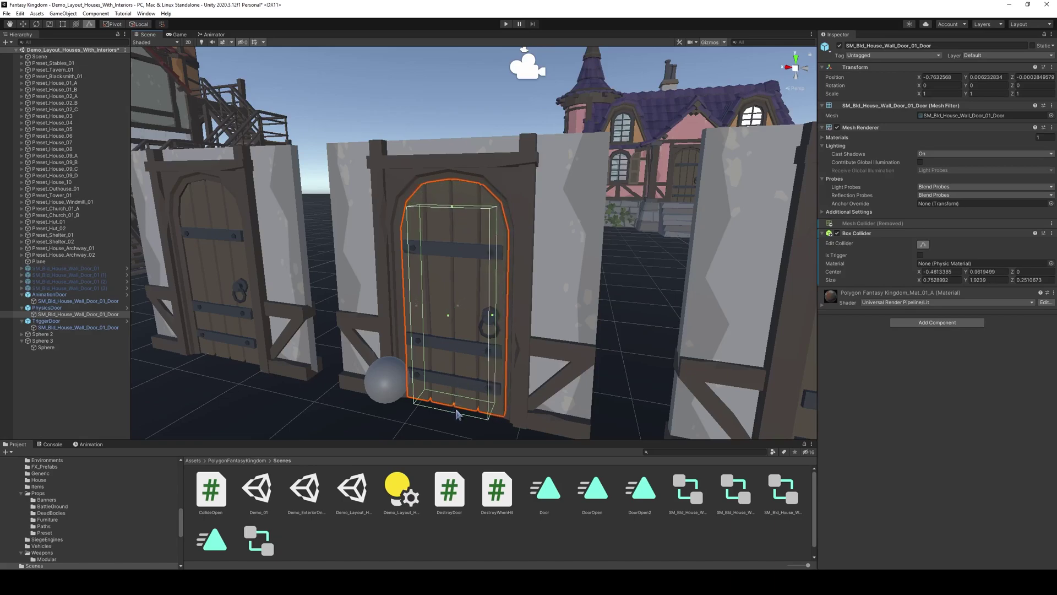
{"action": "left_click_drag", "start_coordinate": [456, 409], "coordinate": [457, 395]}
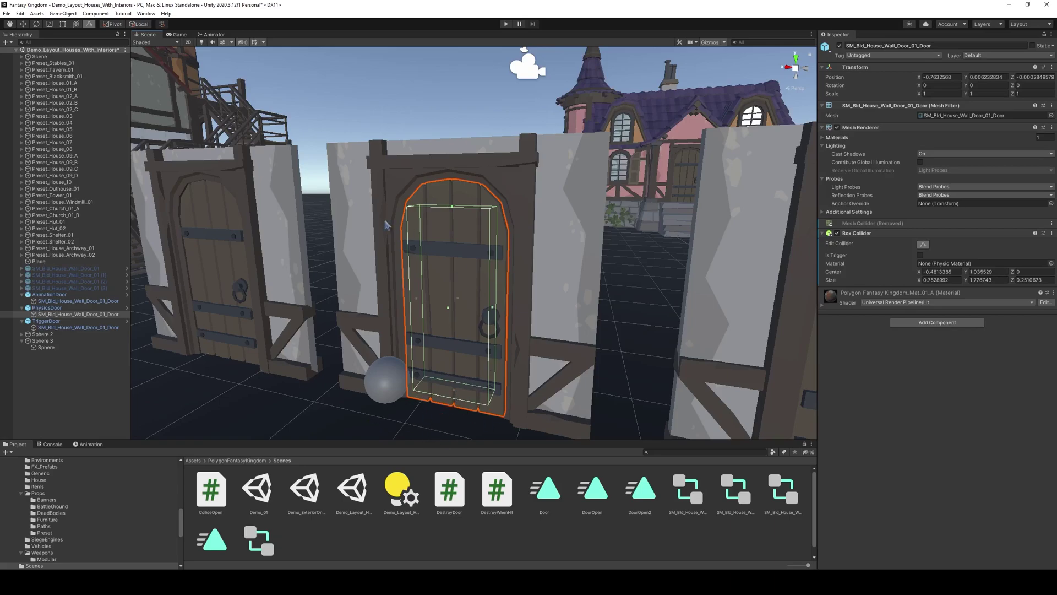
Add a Hinge Joint, turn off Rigidbody gravity, and use Continuous Speculative collision detection
{"action": "left_click", "coordinate": [937, 323]}
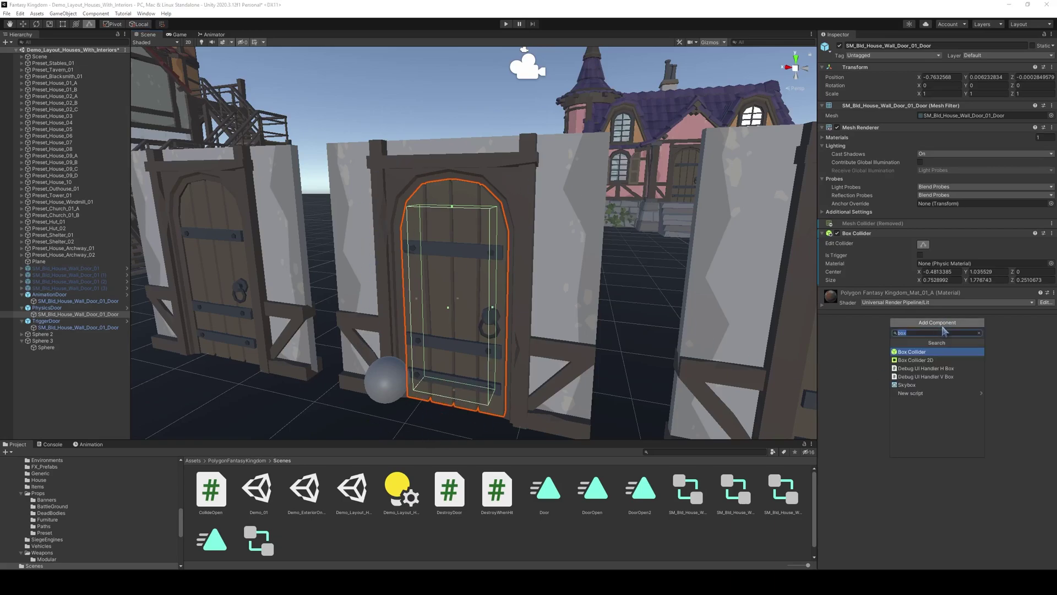
{"action": "type", "text": "hinge"}
{"action": "key", "text": "Return"}
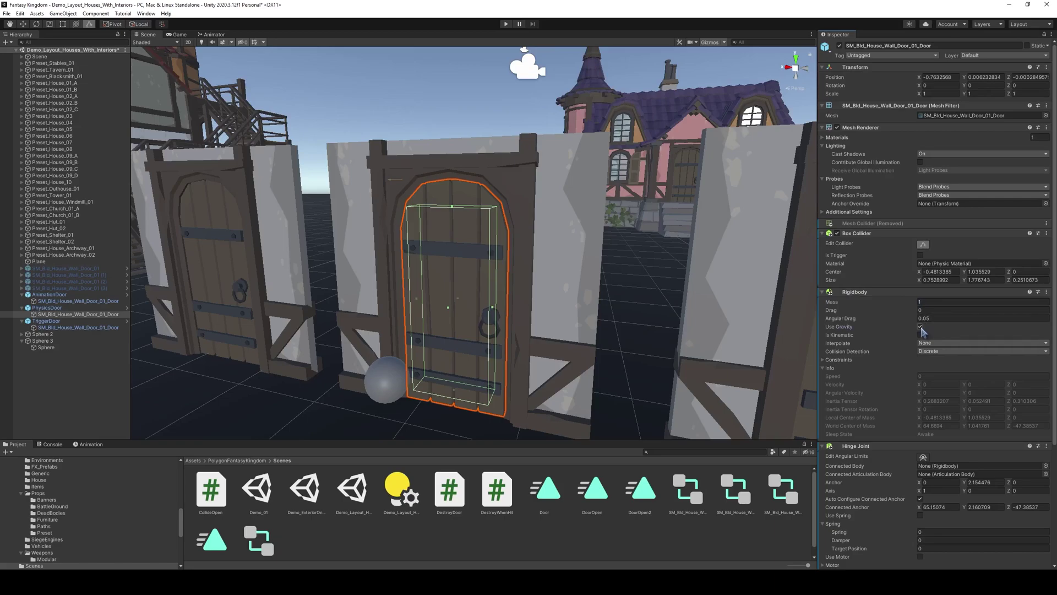
{"action": "left_click", "coordinate": [919, 326]}
{"action": "left_click", "coordinate": [960, 351]}
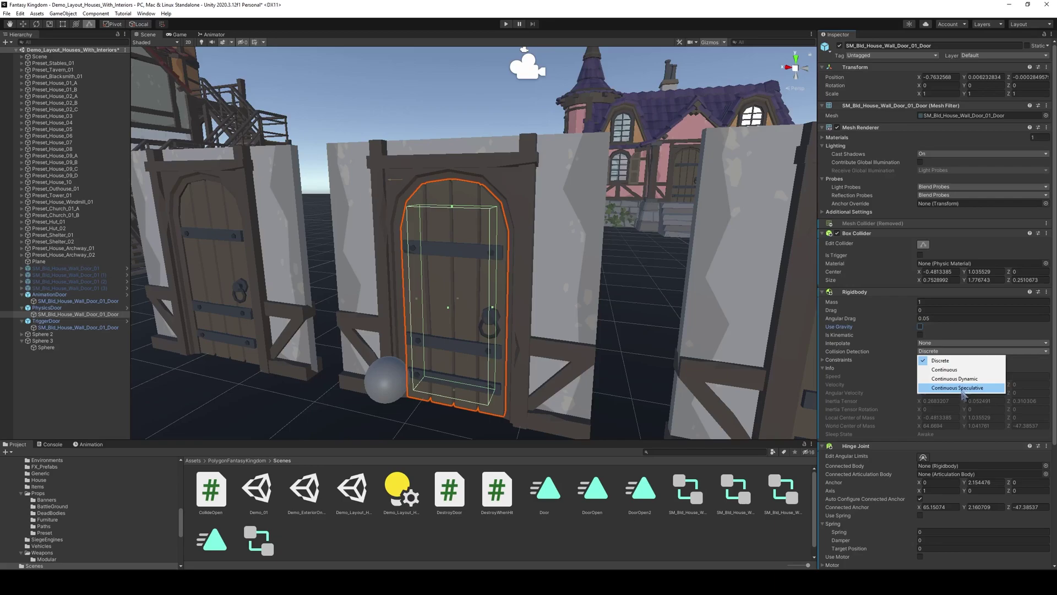
{"action": "left_click", "coordinate": [961, 388]}
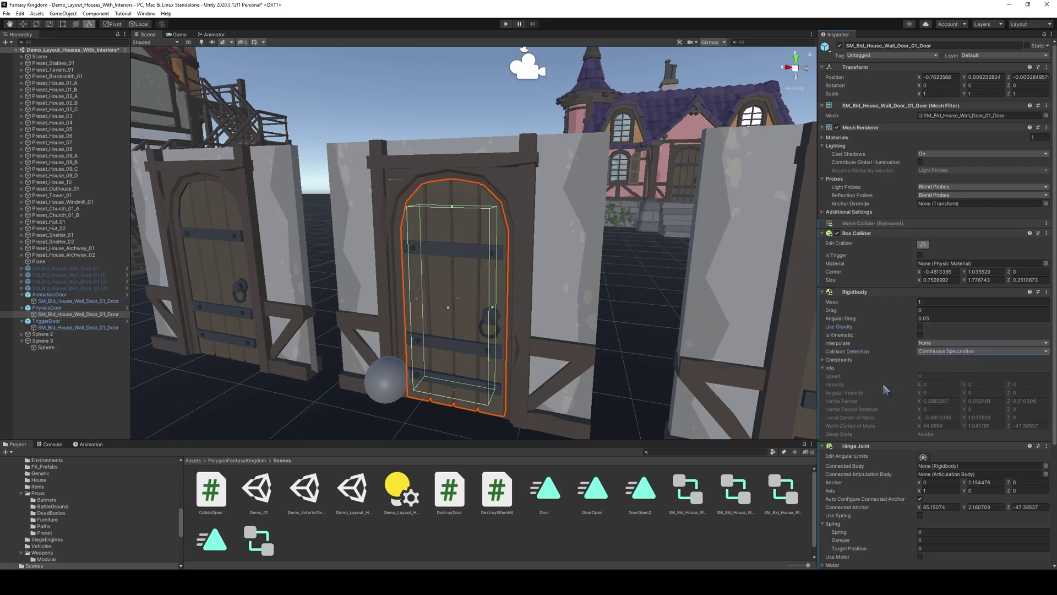
Set the hinge anchor Y to 1.02 and its axis to 0, 1, 0
{"action": "scroll", "coordinate": [855, 423], "scroll_direction": "down", "scroll_amount": 5}
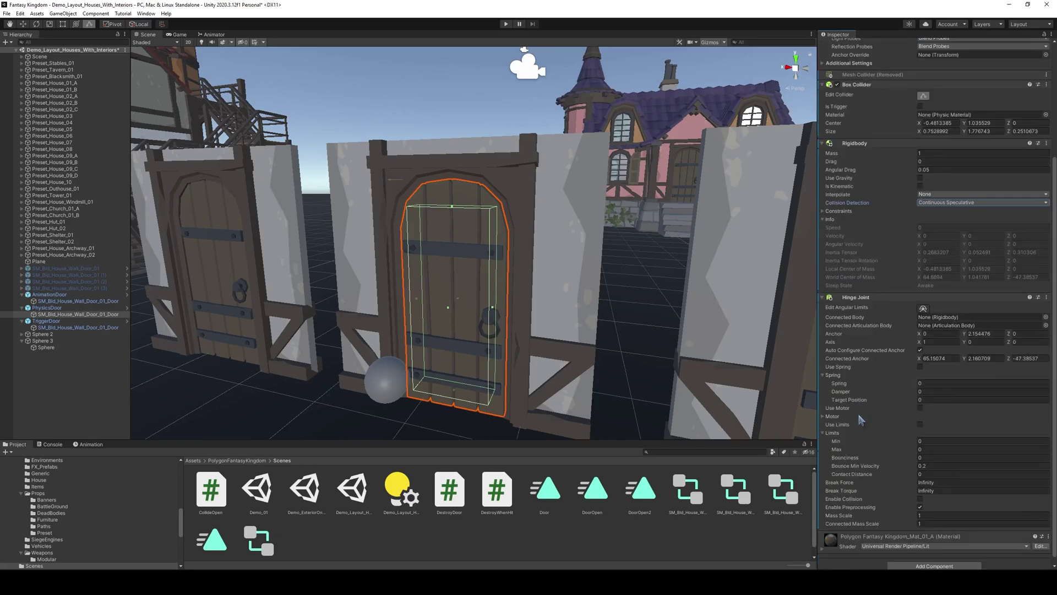
{"action": "left_click", "coordinate": [923, 308]}
{"action": "left_click_drag", "start_coordinate": [633, 205], "coordinate": [483, 193], "text": "alt"}
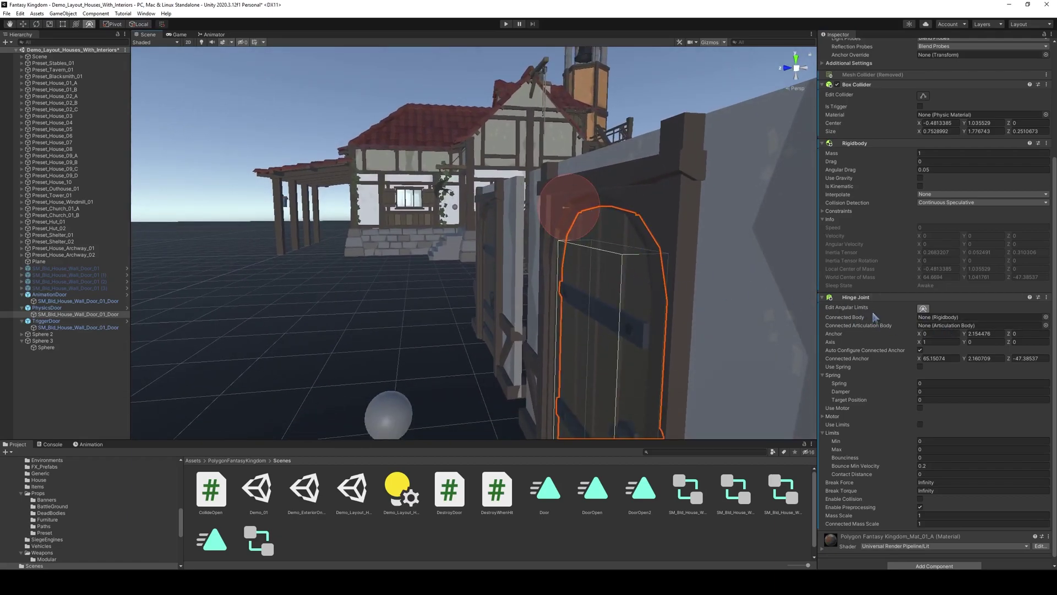
{"action": "left_click_drag", "start_coordinate": [964, 337], "coordinate": [949, 347]}
{"action": "left_click_drag", "start_coordinate": [587, 292], "coordinate": [717, 330], "text": "alt"}
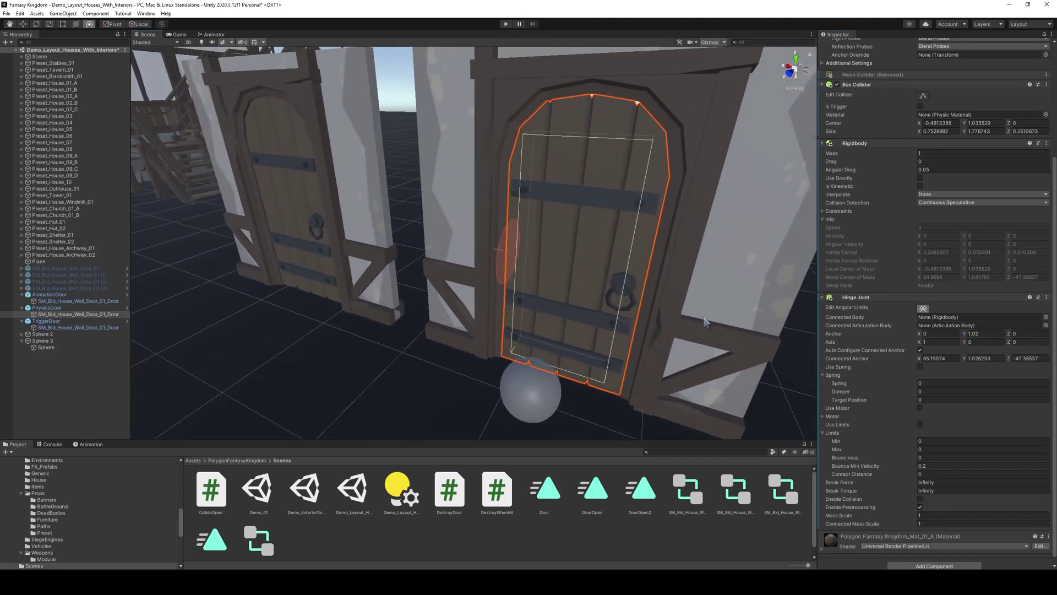
{"action": "left_click", "coordinate": [938, 342]}
{"action": "type", "text": "0"}
{"action": "left_click", "coordinate": [969, 341]}
{"action": "type", "text": "1"}
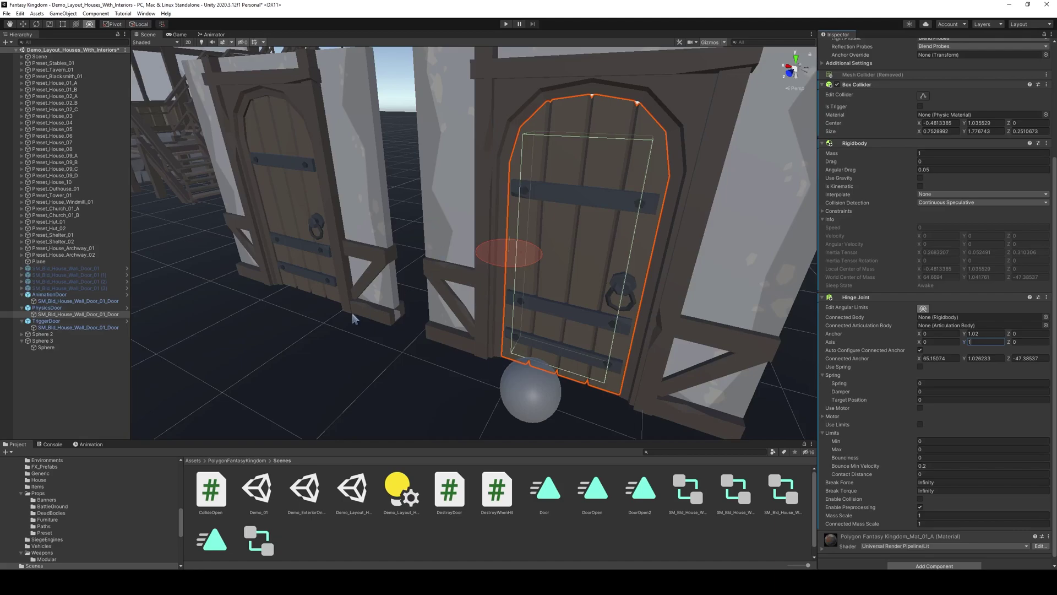
Enable the hinge spring with spring 5 and damper 2, and limits -90 to 90
{"action": "left_click", "coordinate": [920, 367]}
{"action": "left_click", "coordinate": [920, 367]}
{"action": "left_click", "coordinate": [931, 382]}
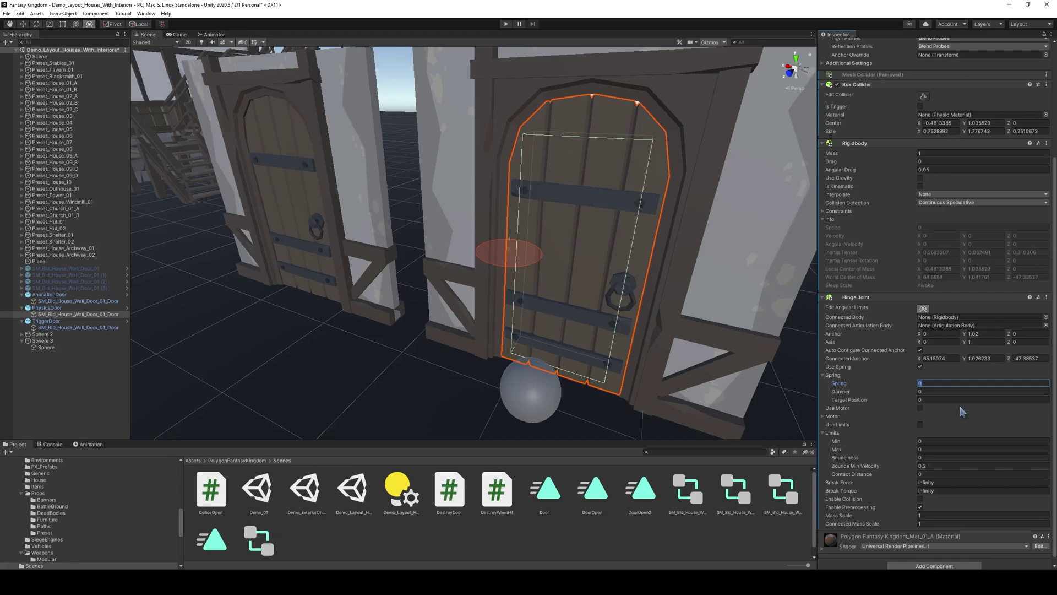
{"action": "key", "text": "Tab"}
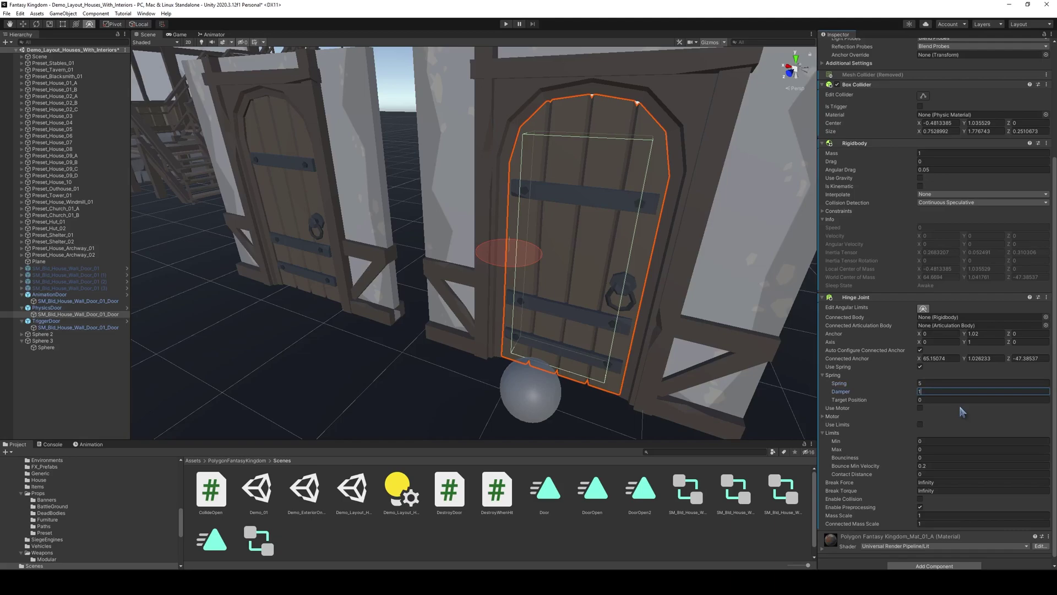
{"action": "type", "text": "2"}
{"action": "left_click", "coordinate": [936, 441]}
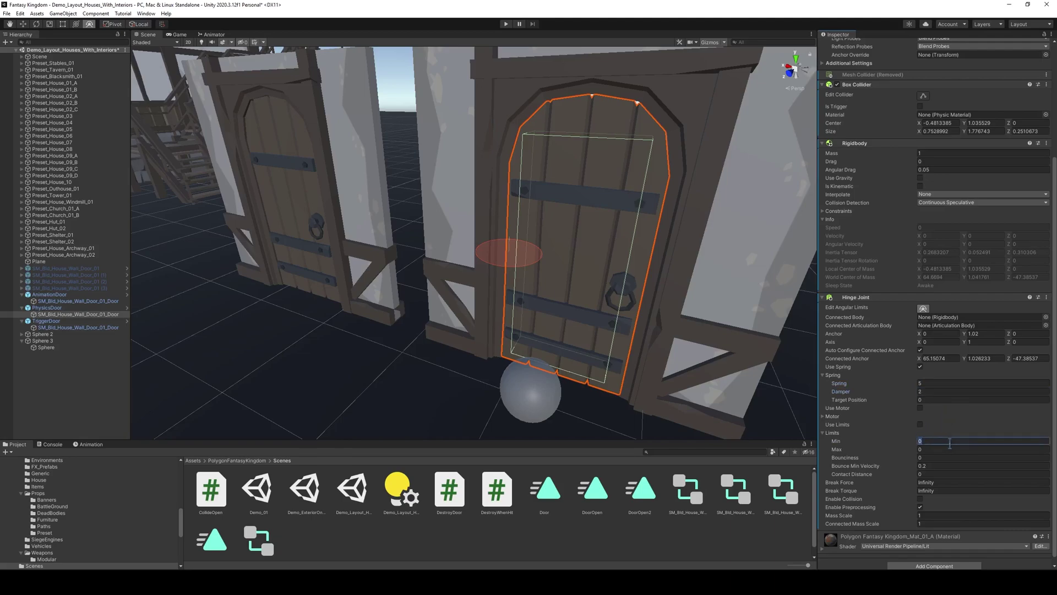
{"action": "type", "text": "-90"}
{"action": "key", "text": "Tab"}
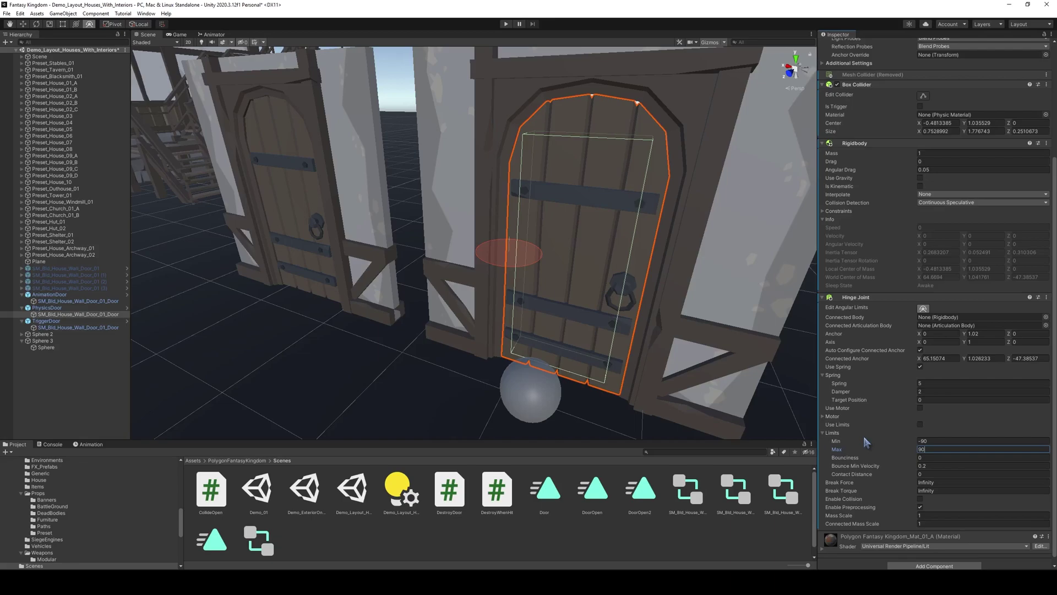
{"action": "scroll", "coordinate": [909, 416], "scroll_direction": "down", "scroll_amount": 1}
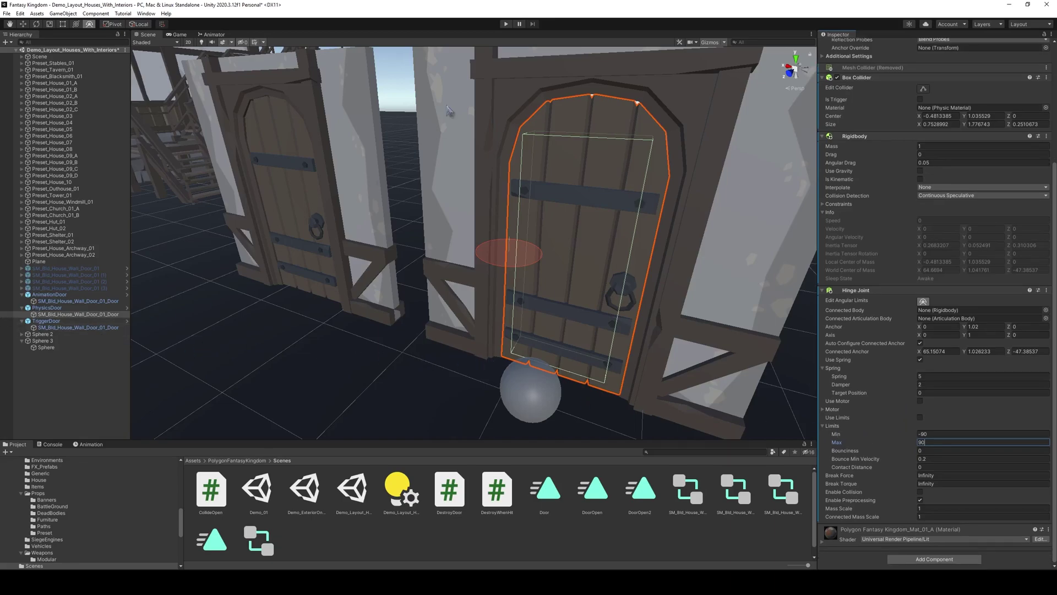
Play the scene to watch the doors swing, stop it, and select the trigger door's panel
{"action": "left_click", "coordinate": [506, 24]}
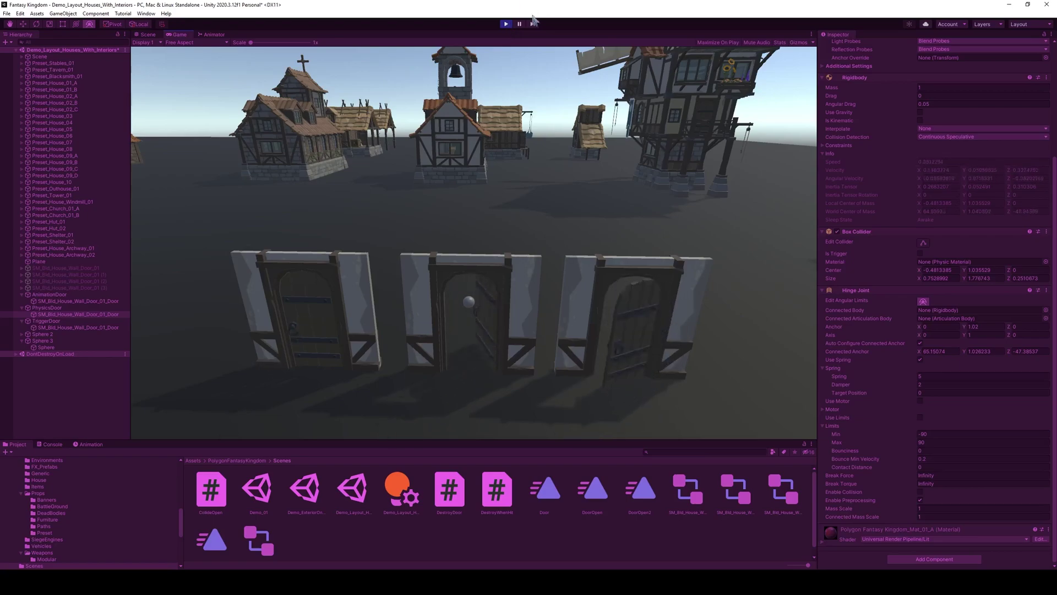
{"action": "left_click", "coordinate": [507, 24]}
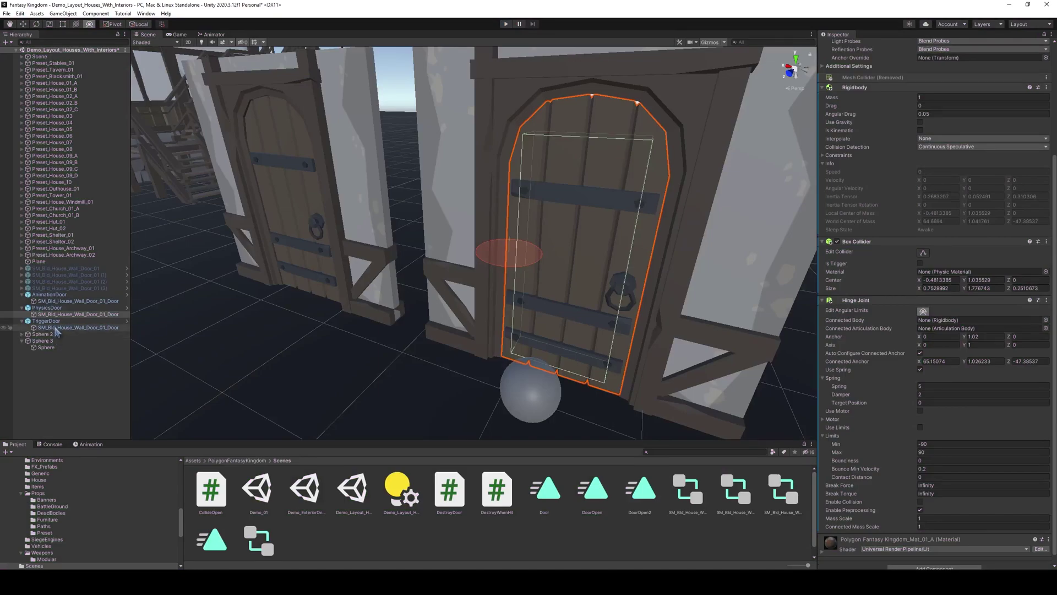
{"action": "left_click", "coordinate": [55, 327]}
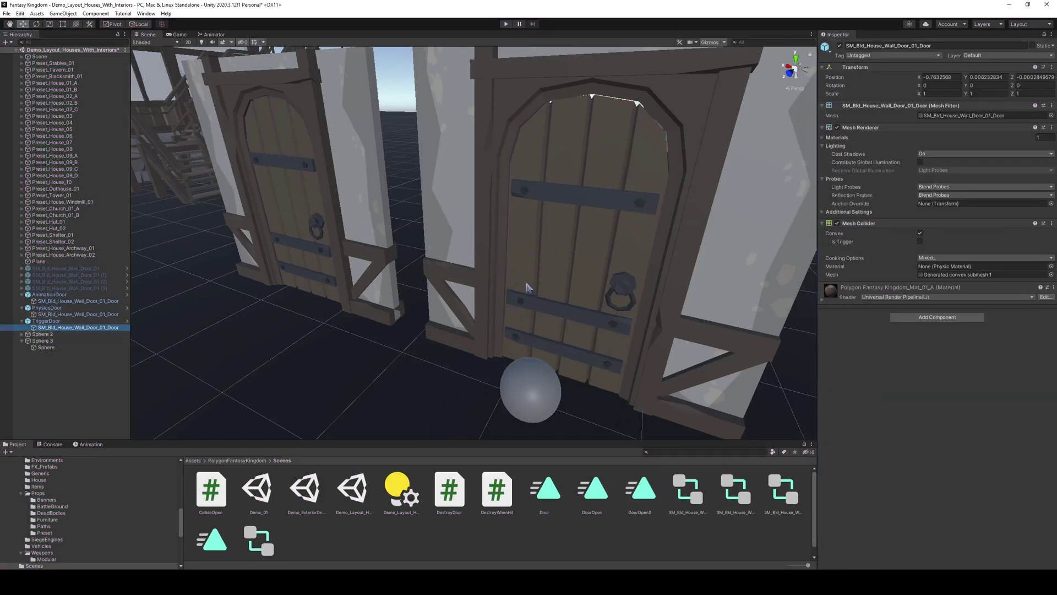
With the trigger door framed, add a C# script named DestroyDoor2 to the Scenes folder
{"action": "right_click_drag", "start_coordinate": [524, 288], "coordinate": [518, 265]}
{"action": "right_click", "coordinate": [309, 549]}
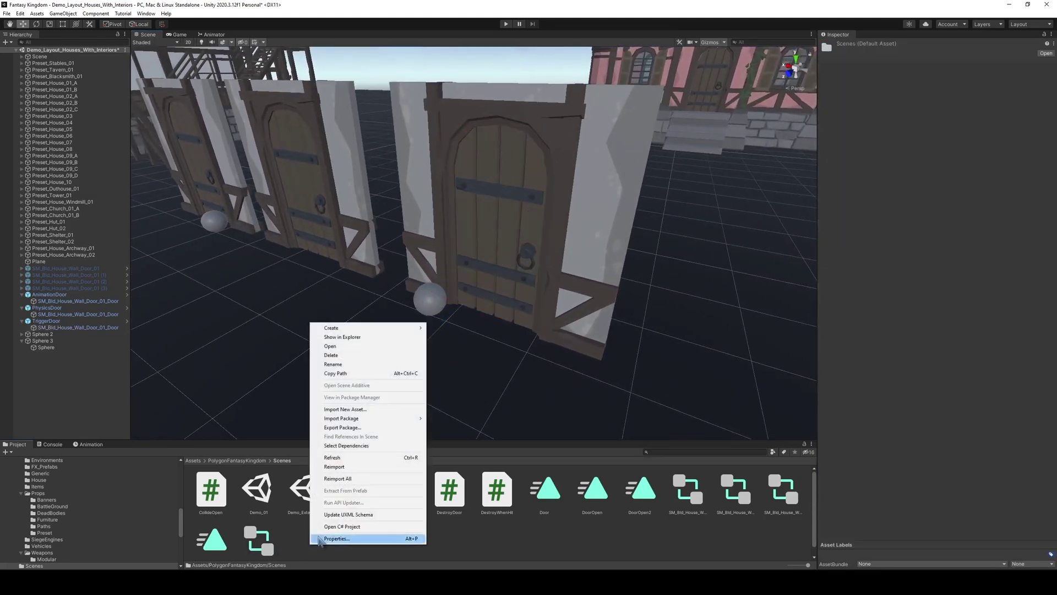
{"action": "mouse_move", "coordinate": [402, 332]}
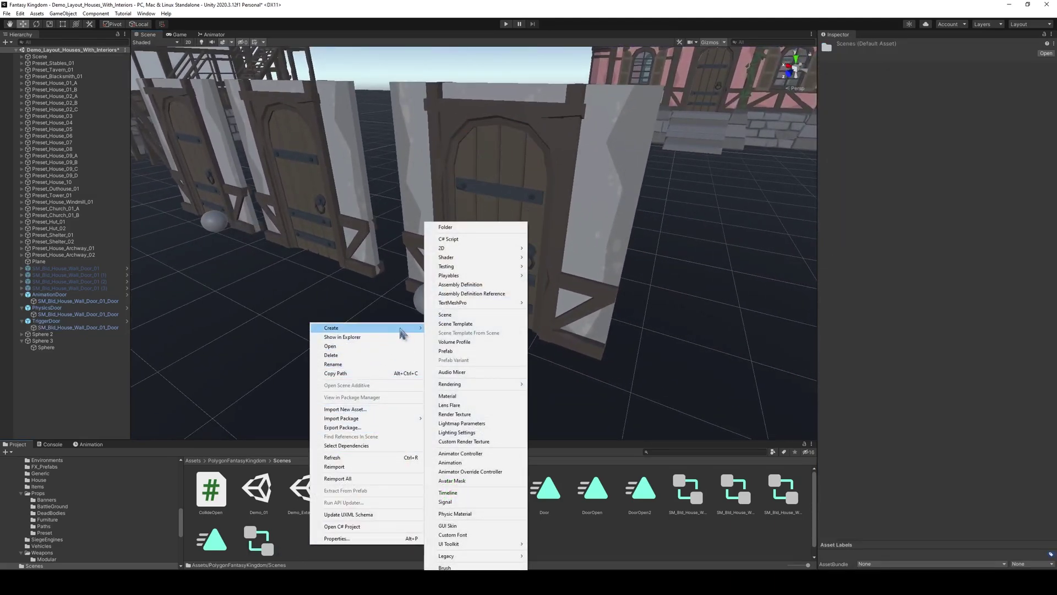
{"action": "left_click", "coordinate": [488, 239]}
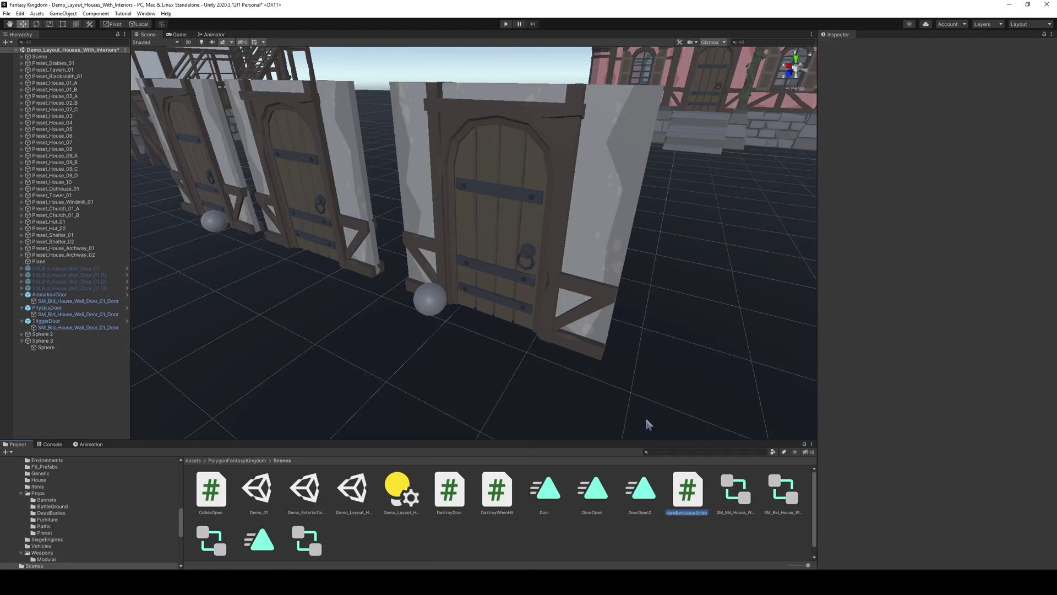
{"action": "type", "text": "DestroyDoor2"}
{"action": "key", "text": "Return"}
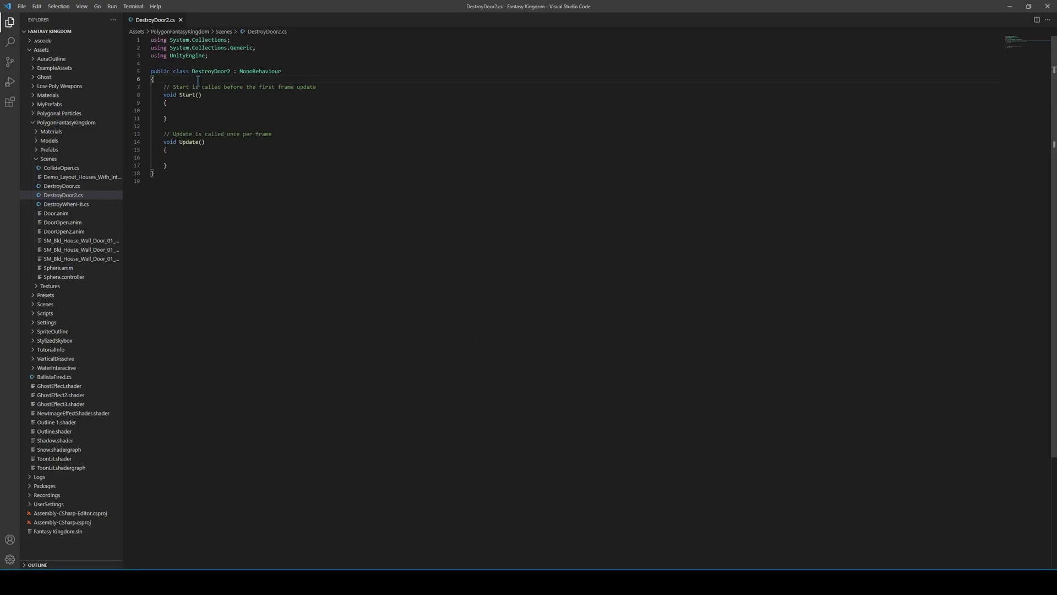
Declare 'public GameObject explosion;' and add an empty OnTriggerEnter(Collider other) method with its brace on its own line
{"action": "key", "text": "Return"}
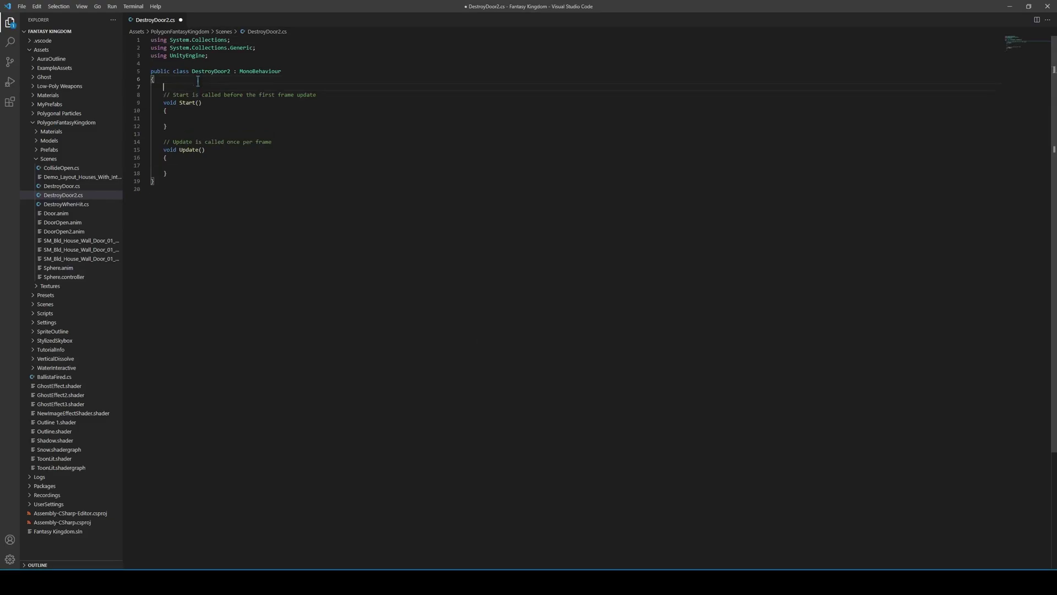
{"action": "type", "text": "public GameO"}
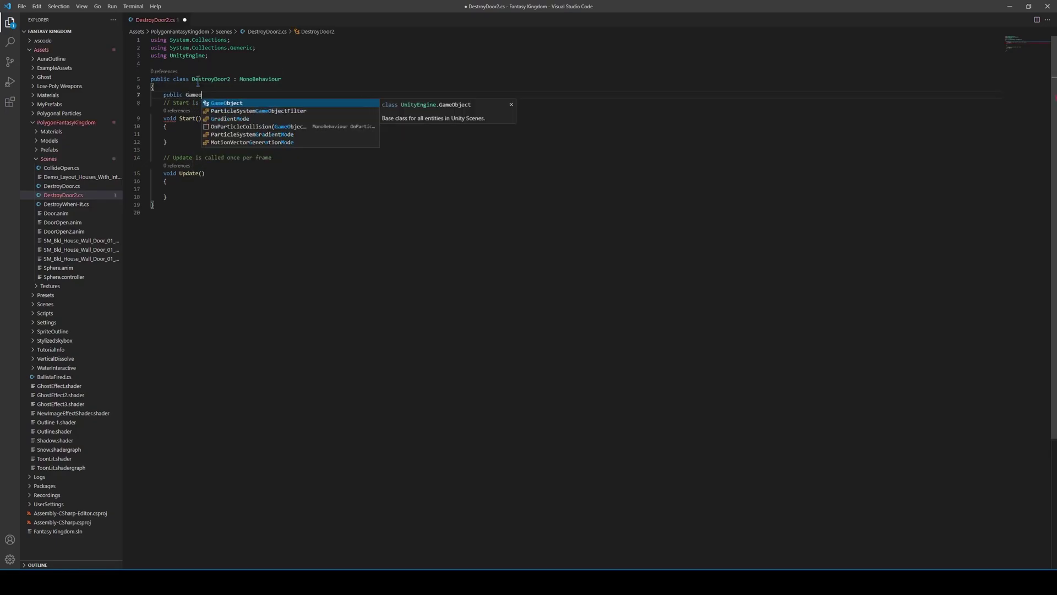
{"action": "type", "text": "bject explosion"}
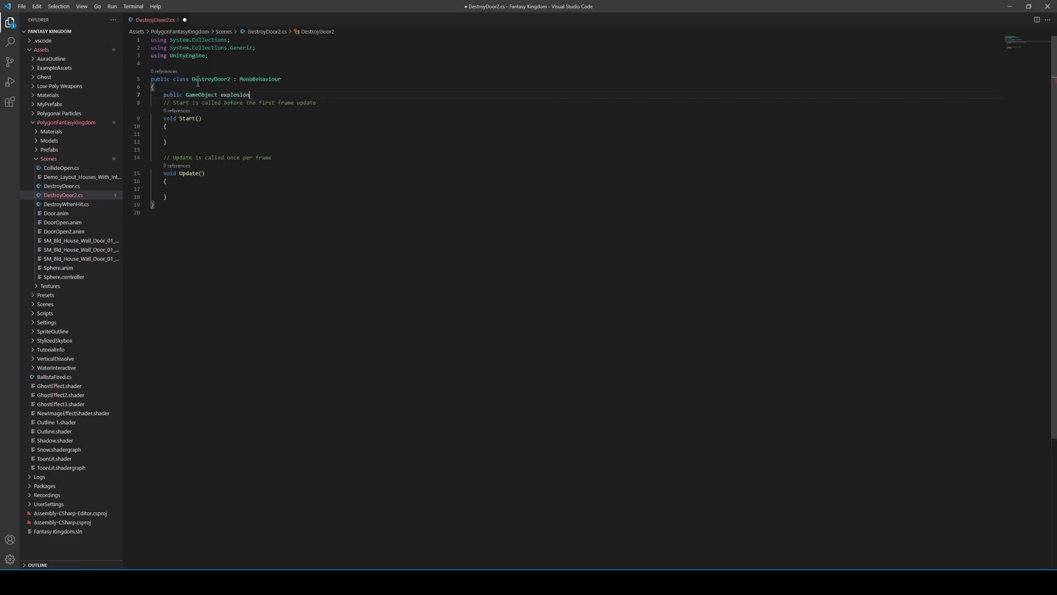
{"action": "type", "text": ";"}
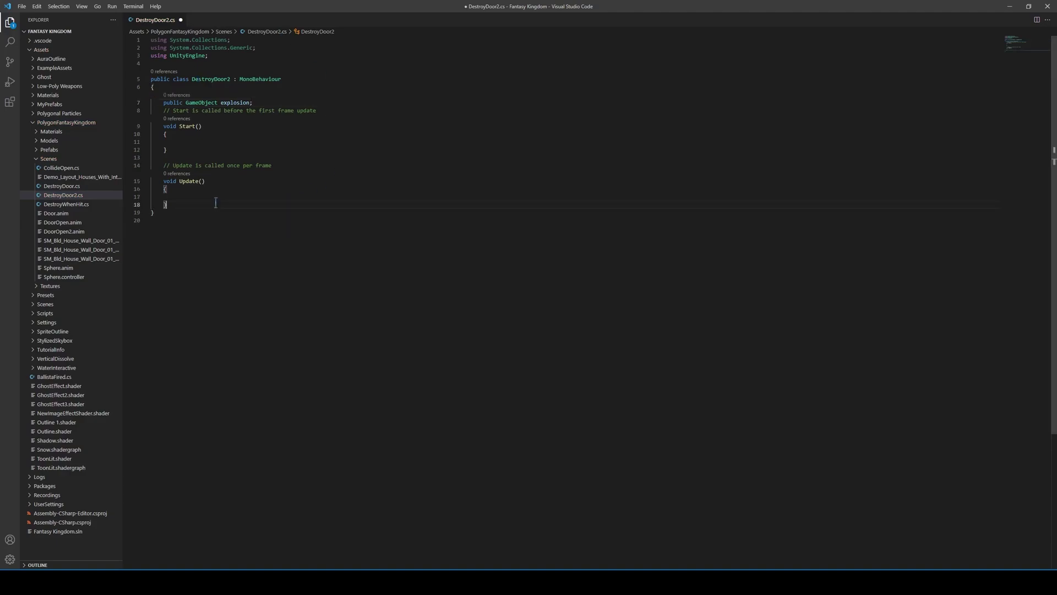
{"action": "left_click", "coordinate": [216, 203]}
{"action": "key", "text": "Return"}
{"action": "type", "text": "ontrig"}
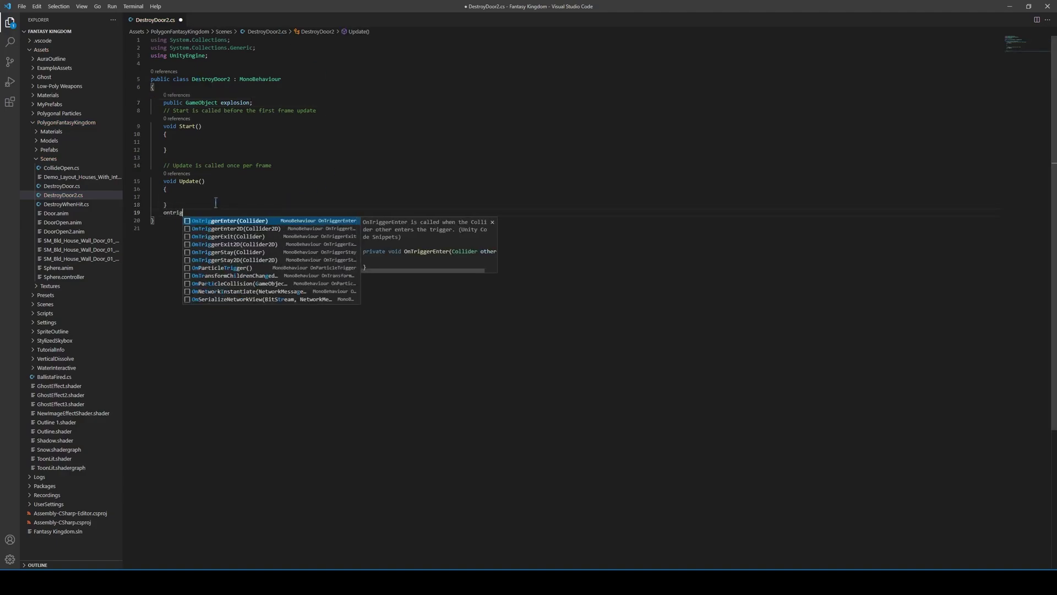
{"action": "key", "text": "Return"}
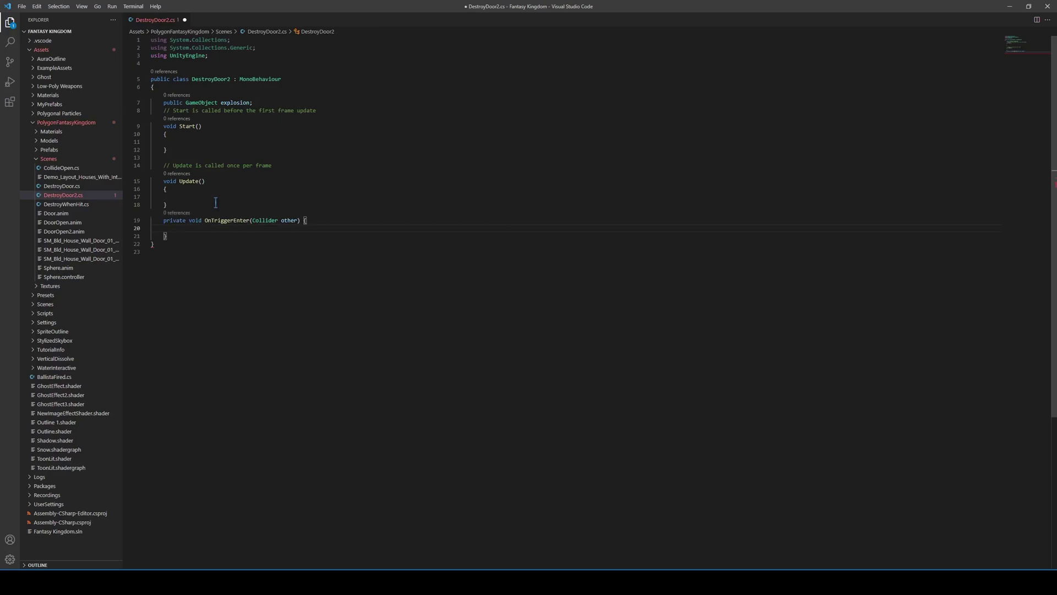
{"action": "left_click", "coordinate": [303, 220]}
{"action": "key", "text": "Return"}
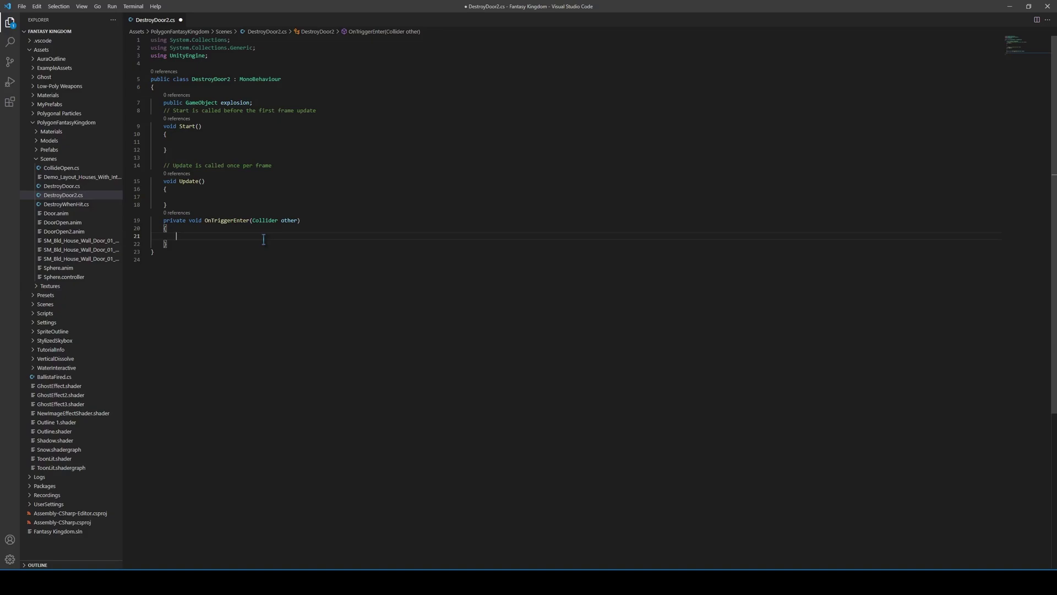
Add 'Destroy(this.gameObject);' inside OnTriggerEnter
{"action": "type", "text": "Destroy("}
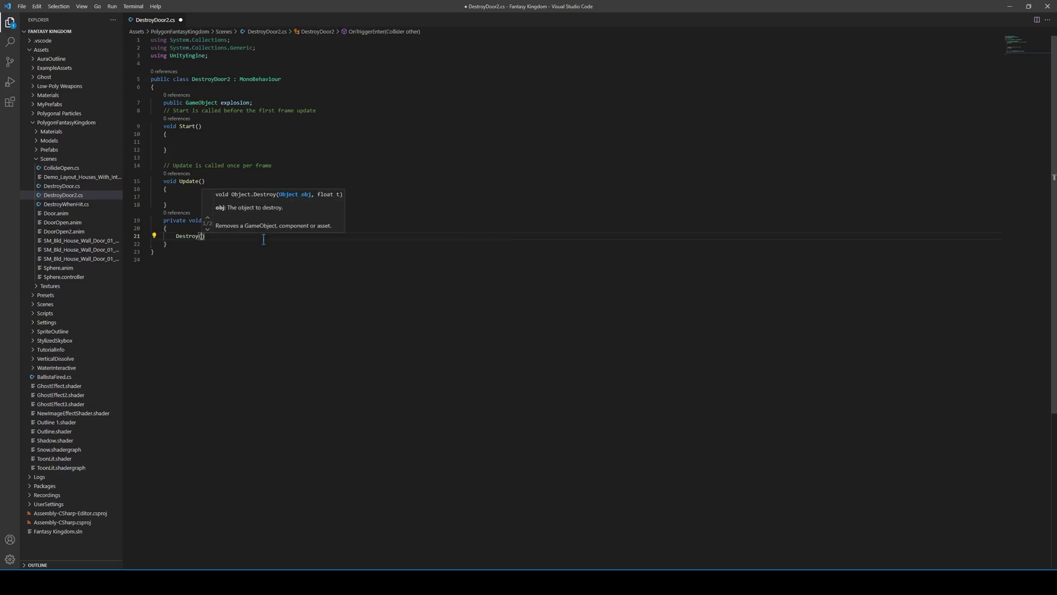
{"action": "type", "text": "this"}
{"action": "type", "text": ".Ga"}
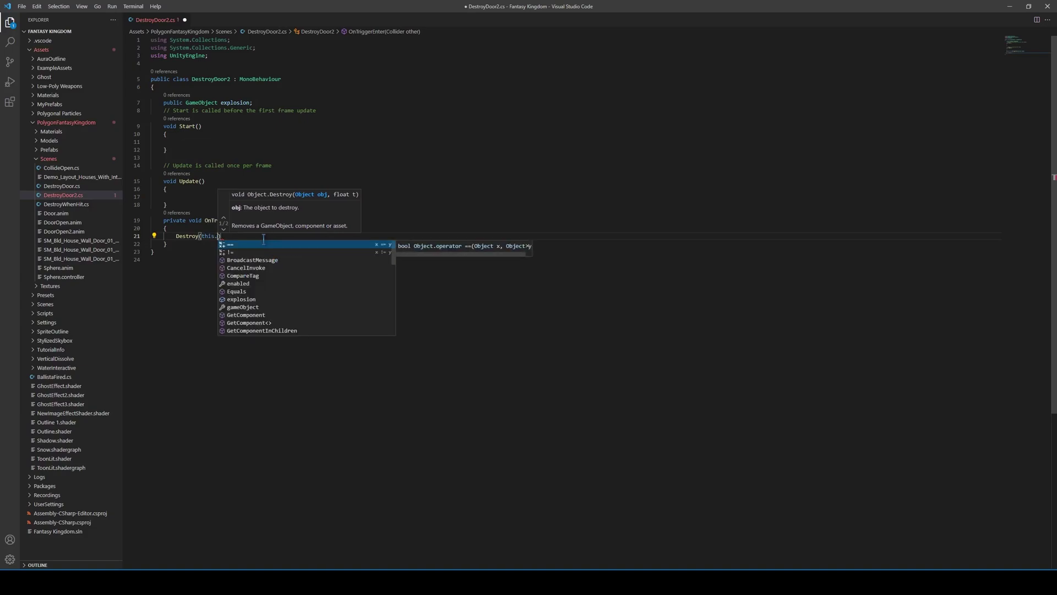
{"action": "key", "text": "Tab"}
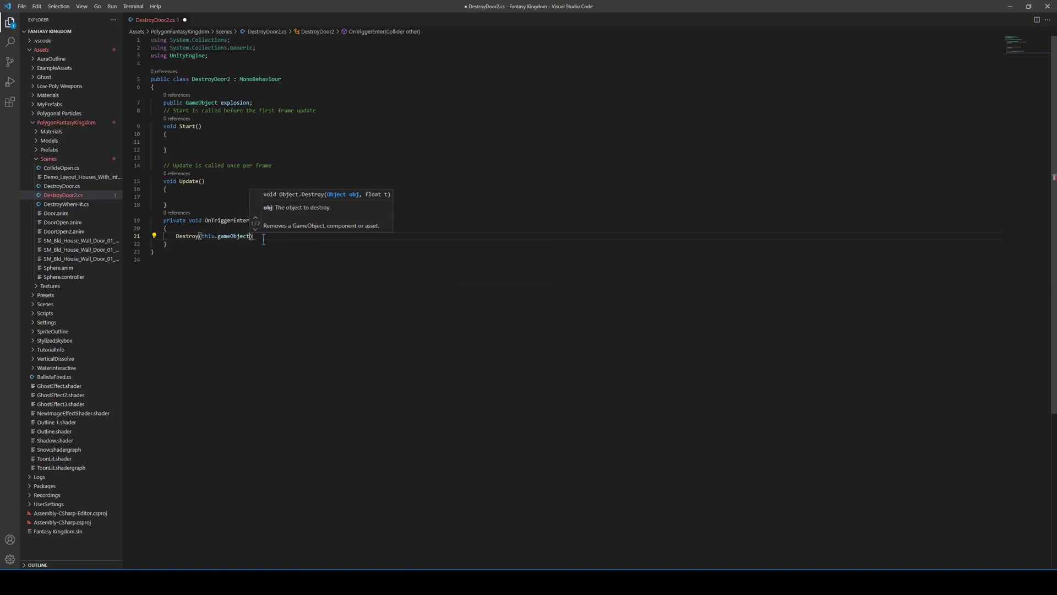
{"action": "key", "text": "Right"}
{"action": "type", "text": ";"}
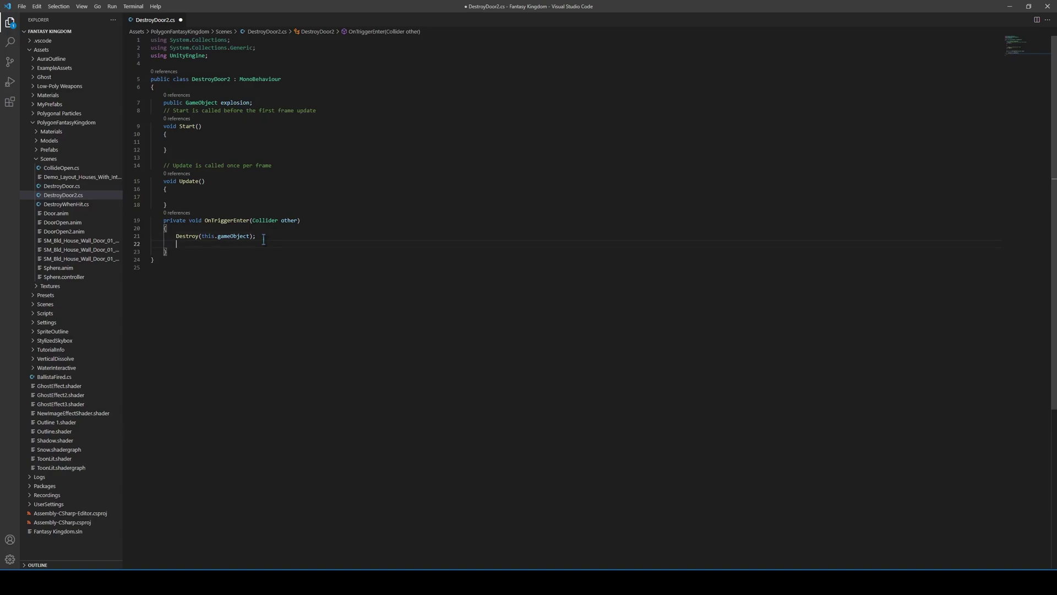
Add 'if(explosion != null) Instantiate(explosion, transform.position, transform.rotation);' and save the script
{"action": "type", "text": "f(exp"}
{"action": "key", "text": "Tab"}
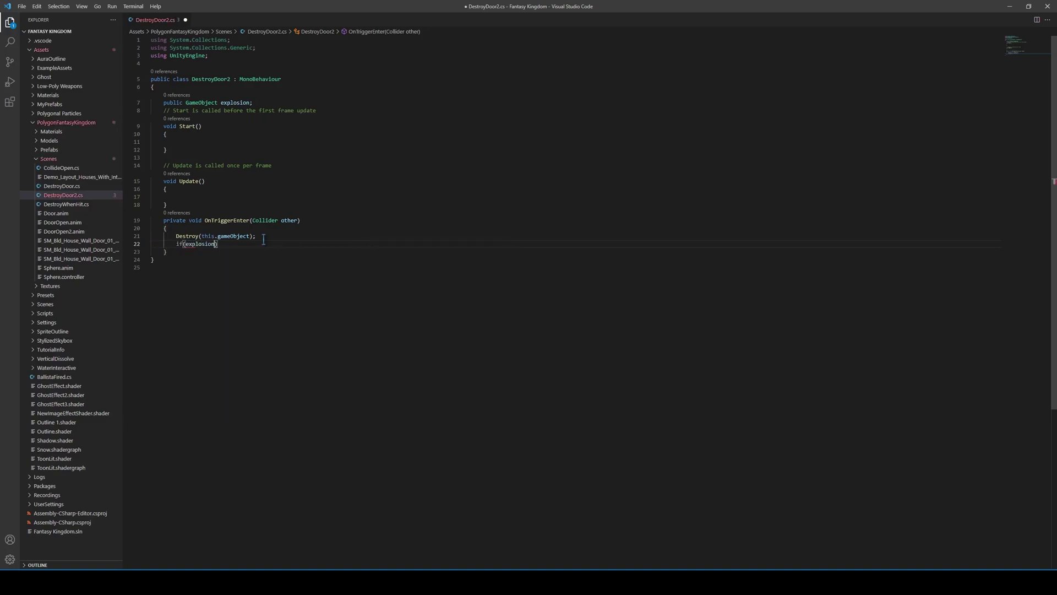
{"action": "type", "text": "!= null)"}
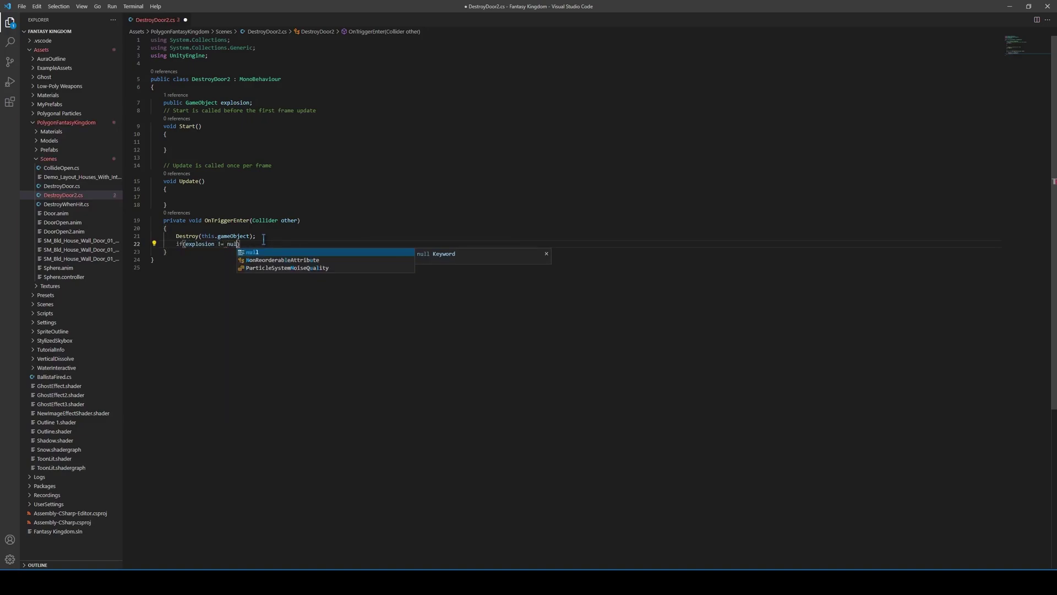
{"action": "key", "text": "Return"}
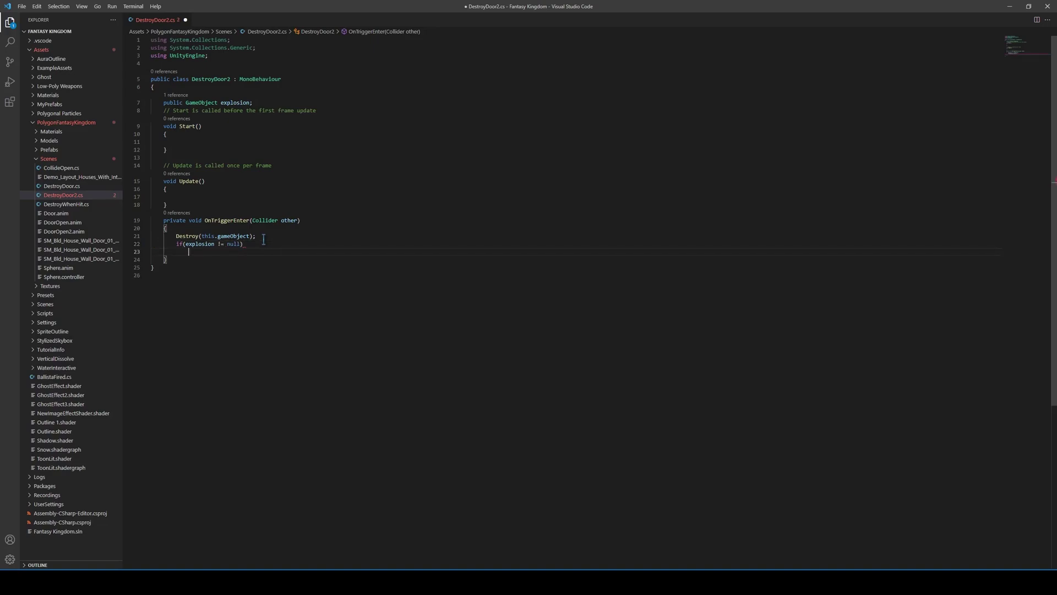
{"action": "type", "text": "Instantiate(explosion, "}
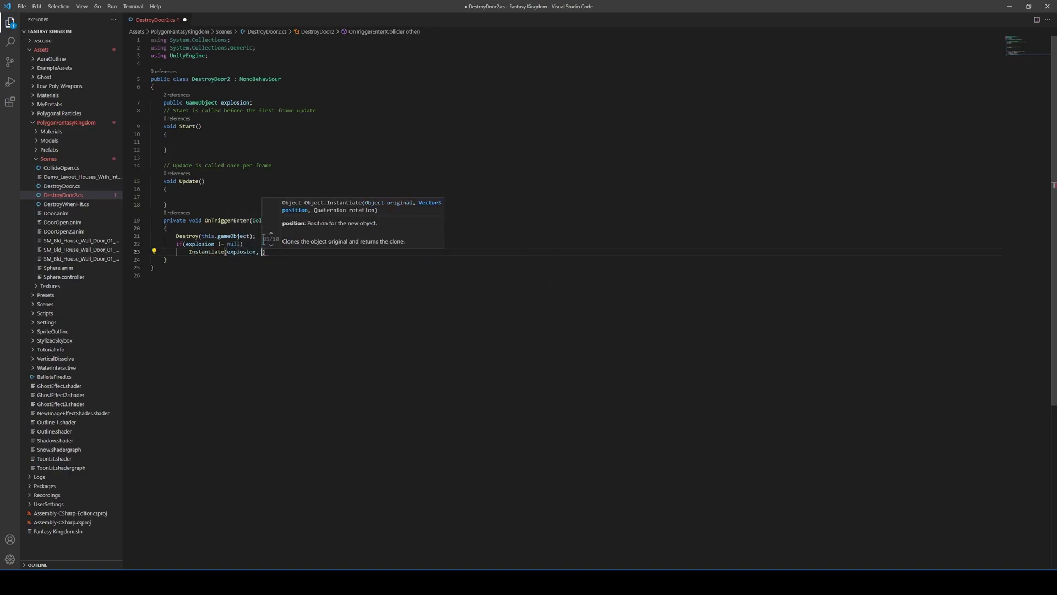
{"action": "type", "text": "transform.po"}
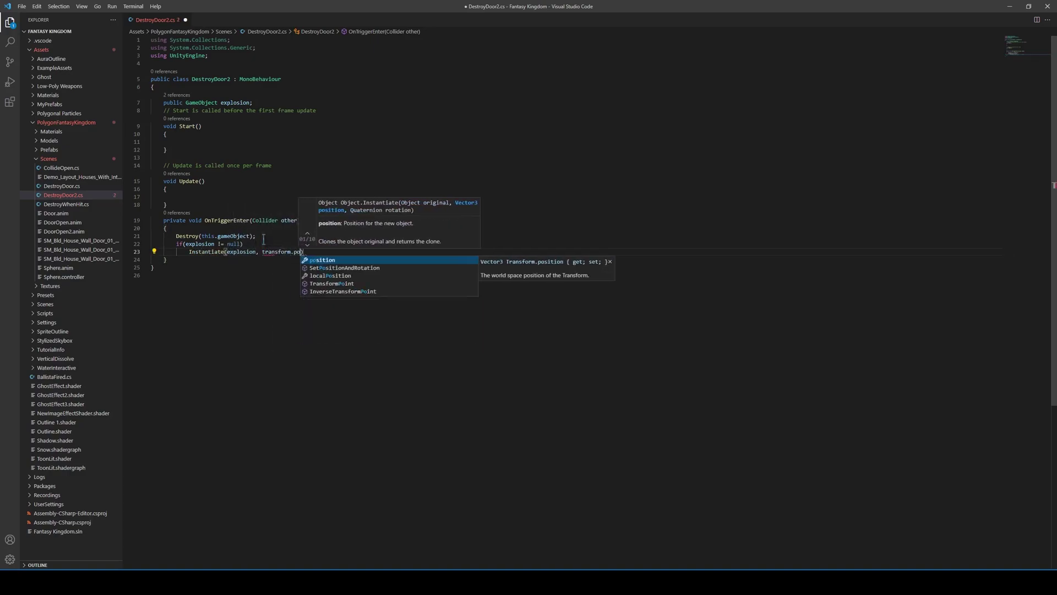
{"action": "type", "text": "sition, transform.r"}
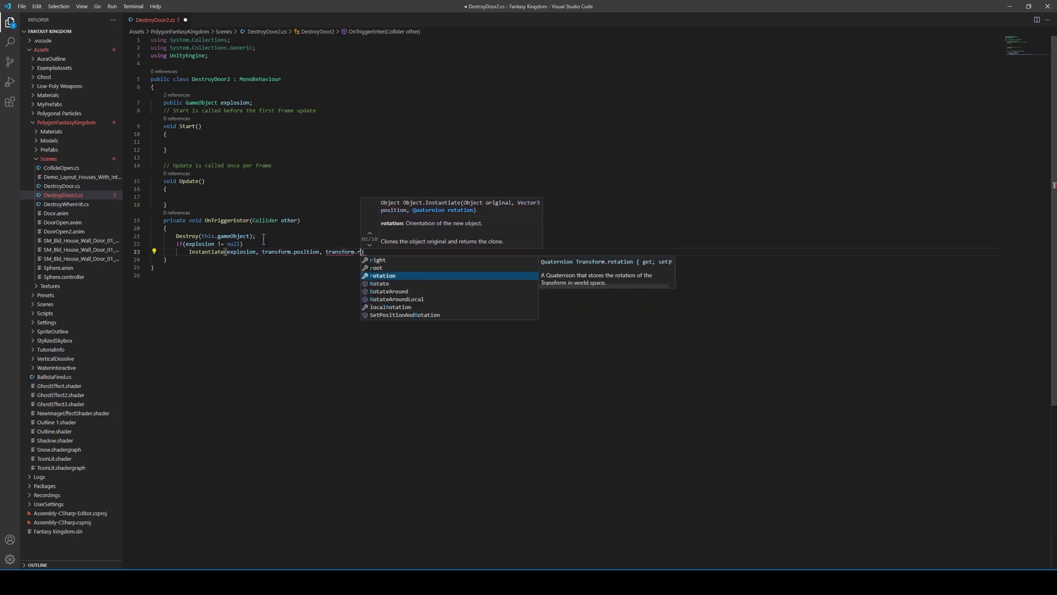
{"action": "type", "text": "otation);"}
{"action": "key", "text": "ctrl+s"}
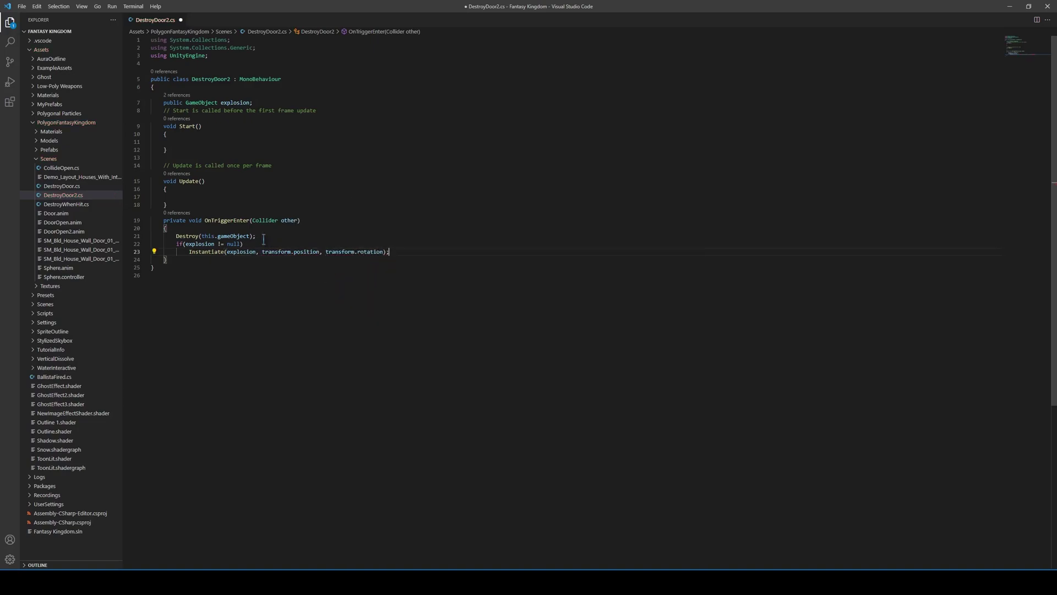
Add the DestroyDoor2 script to the trigger door mesh and assign the Explosion03 prefab as its Explosion
{"action": "key", "text": "alt+Tab"}
{"action": "left_click", "coordinate": [498, 232]}
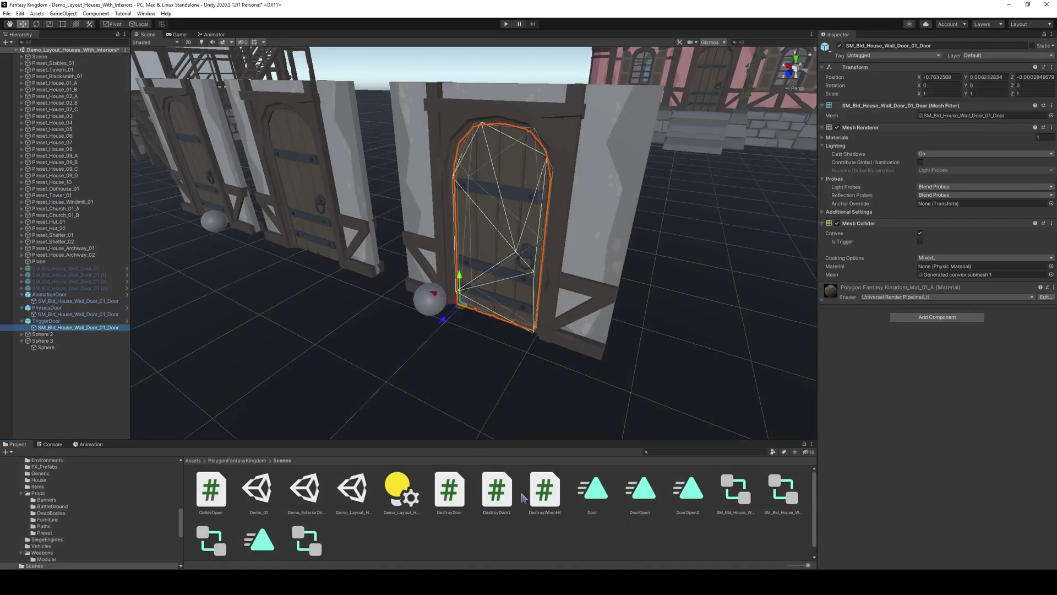
{"action": "left_click_drag", "start_coordinate": [496, 490], "coordinate": [846, 399]}
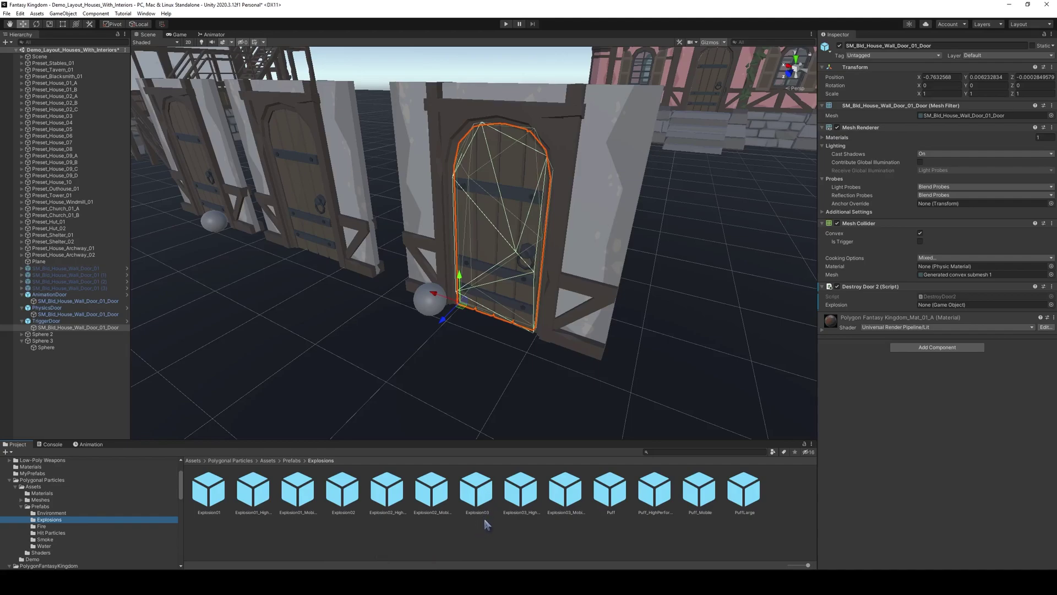
{"action": "left_click_drag", "start_coordinate": [488, 501], "coordinate": [939, 305]}
{"action": "left_click", "coordinate": [46, 347]}
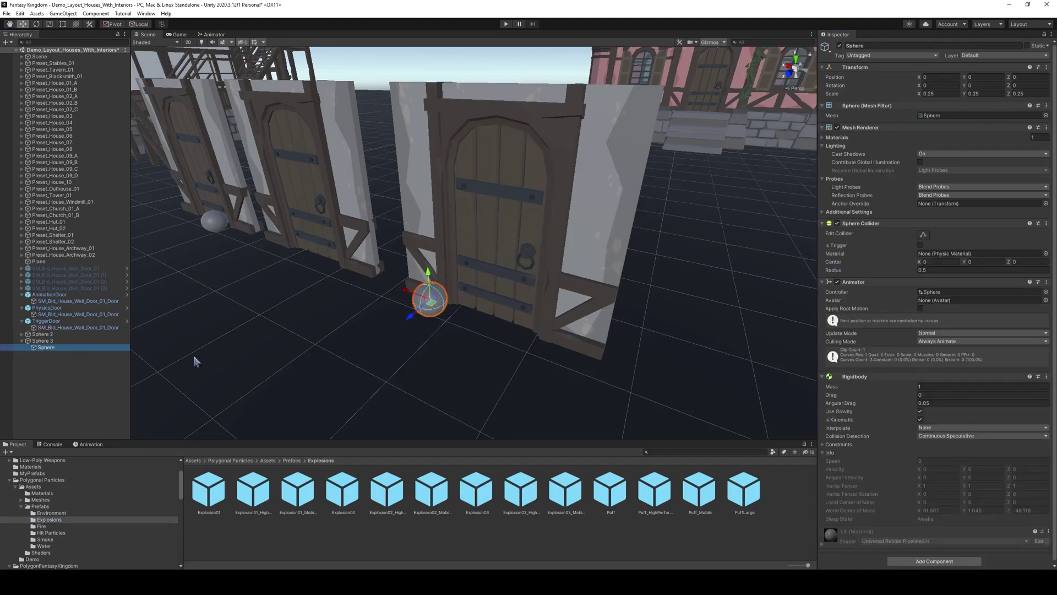
Enable Is Trigger on the Sphere Collider and enter Play mode to test the doors
{"action": "left_click", "coordinate": [920, 245]}
{"action": "left_click", "coordinate": [506, 25]}
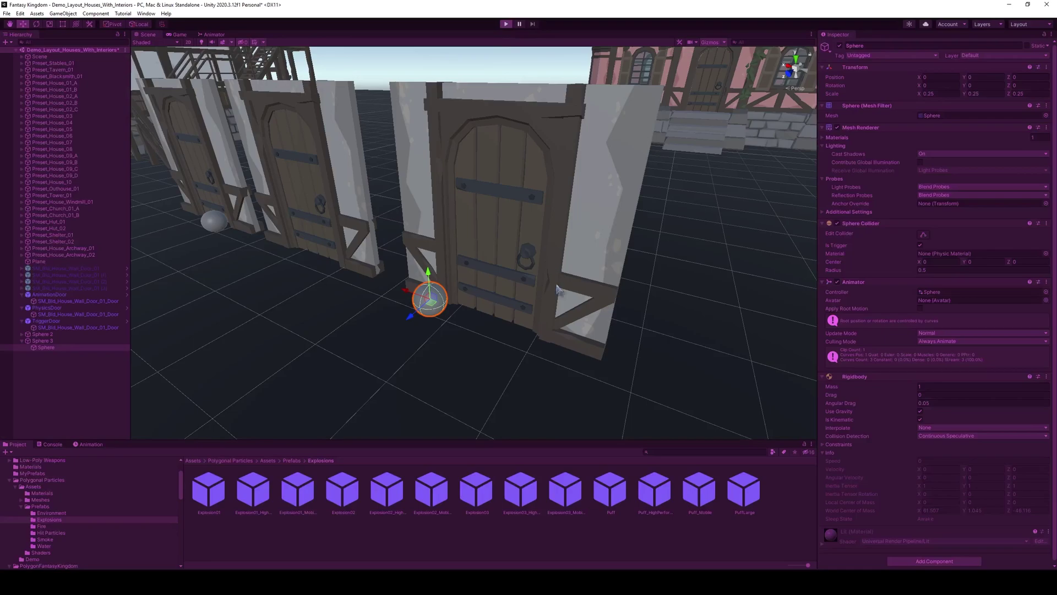